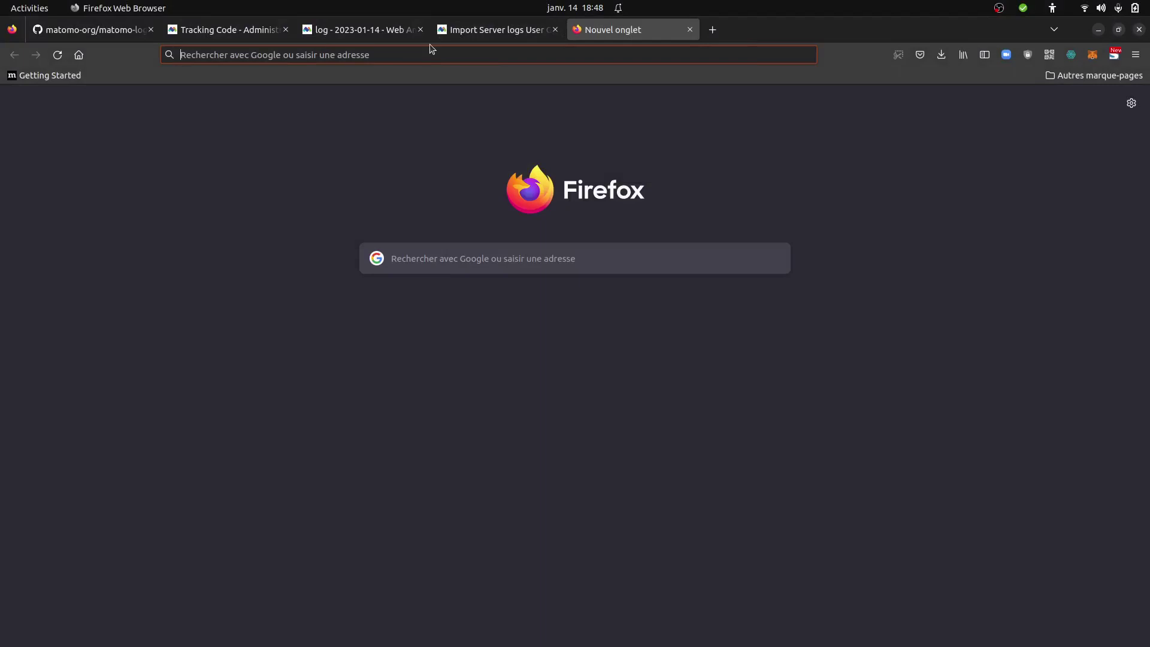
# - Switch Firefox to the Matomo dashboard tab for the log site dated 2023-01-14
pyautogui.click(399, 34)
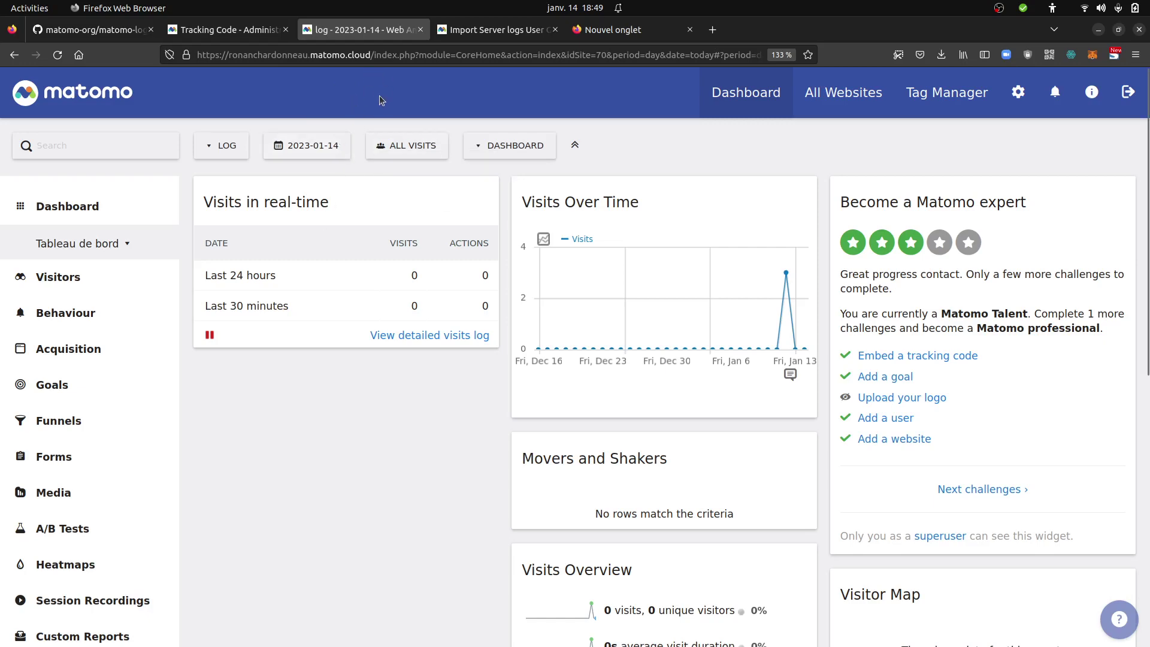
# - Look over the matomo-org/matomo-log-analytics GitHub repository, then return to the Matomo 2023-01-14 dashboard
pyautogui.click(126, 36)
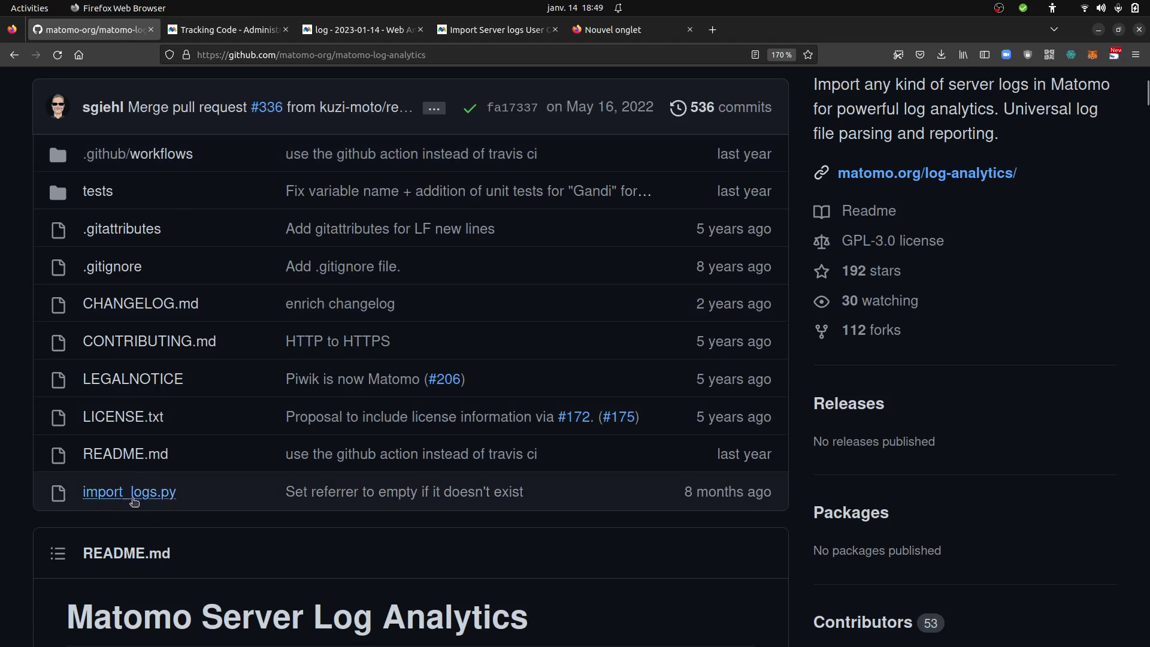
pyautogui.scroll(4, 185, 509)
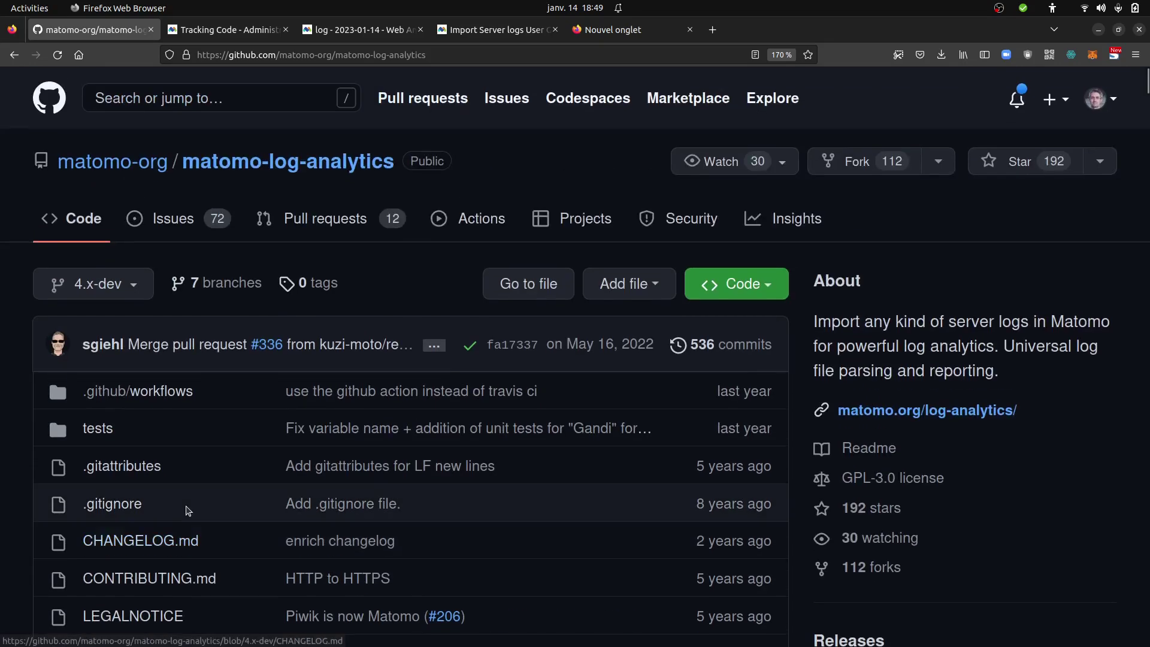
pyautogui.moveTo(154, 164)
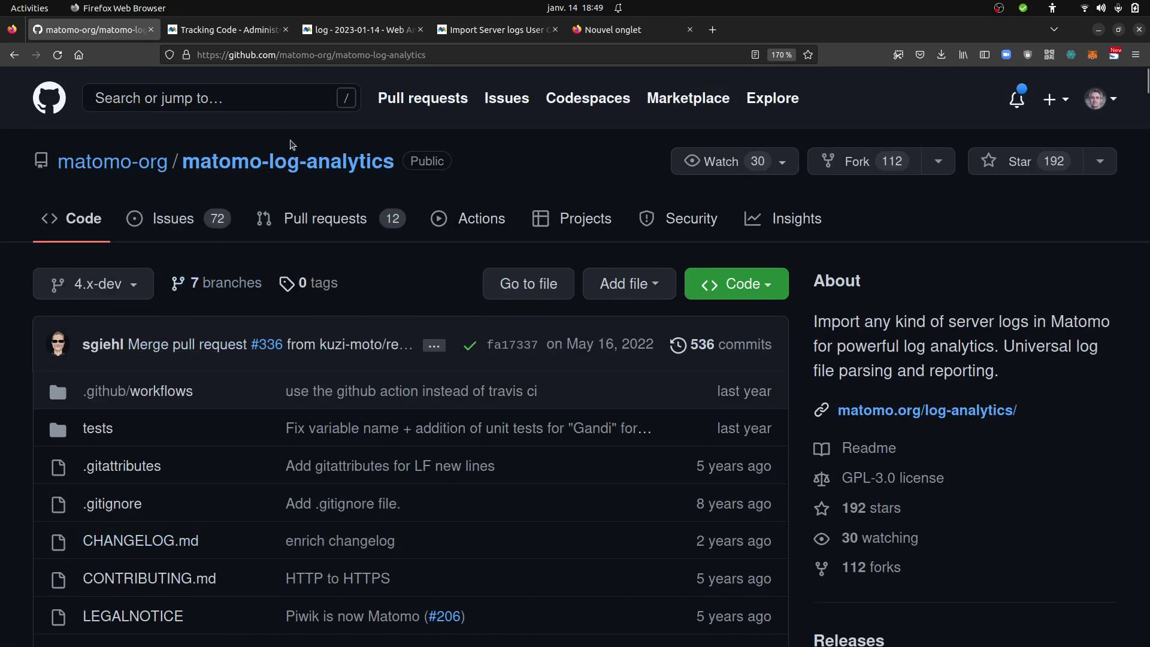
pyautogui.click(311, 169)
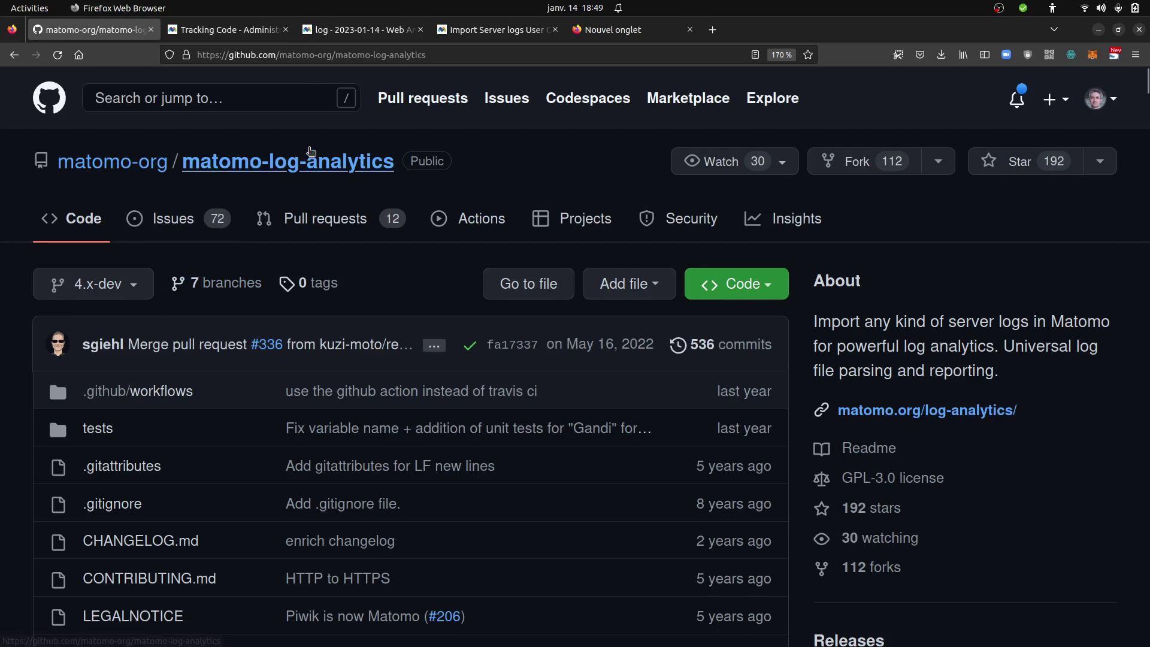
pyautogui.click(348, 32)
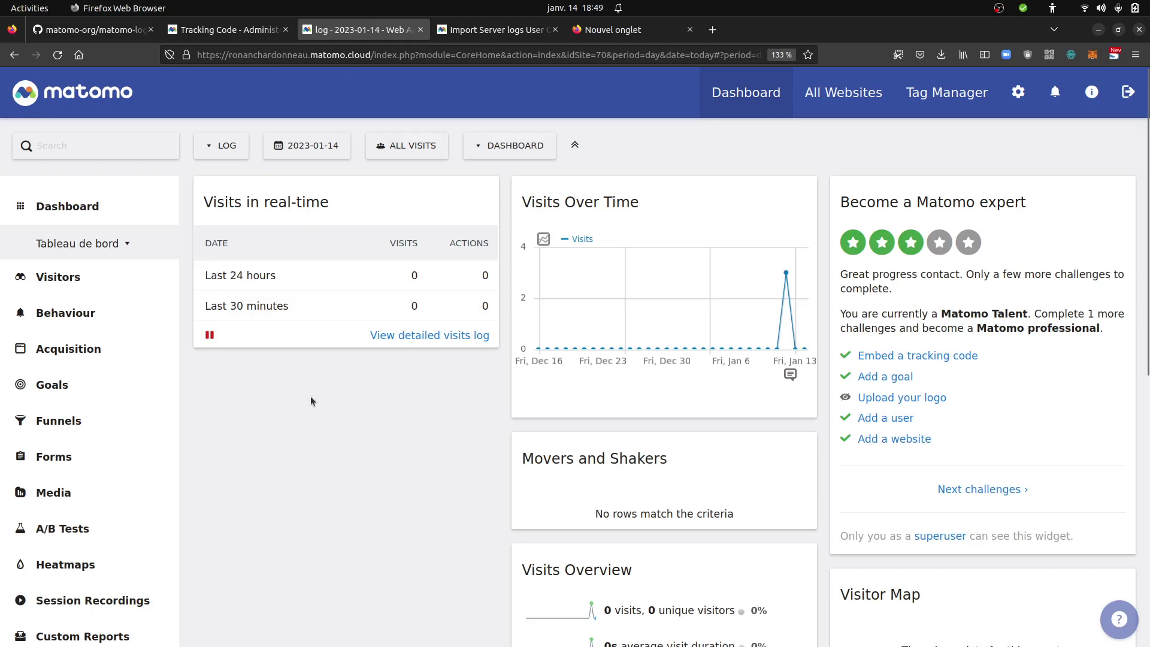
# - Open a new Terminal session in the log folder and list its files with ls
pyautogui.moveTo(3, 258)
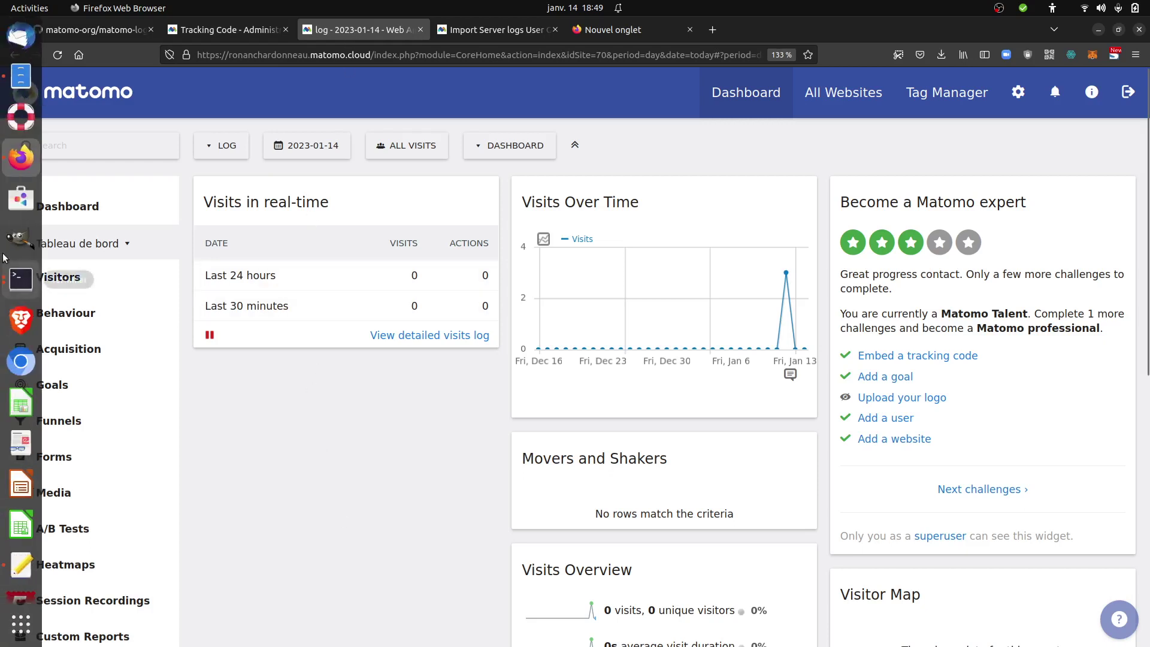
pyautogui.click(21, 279)
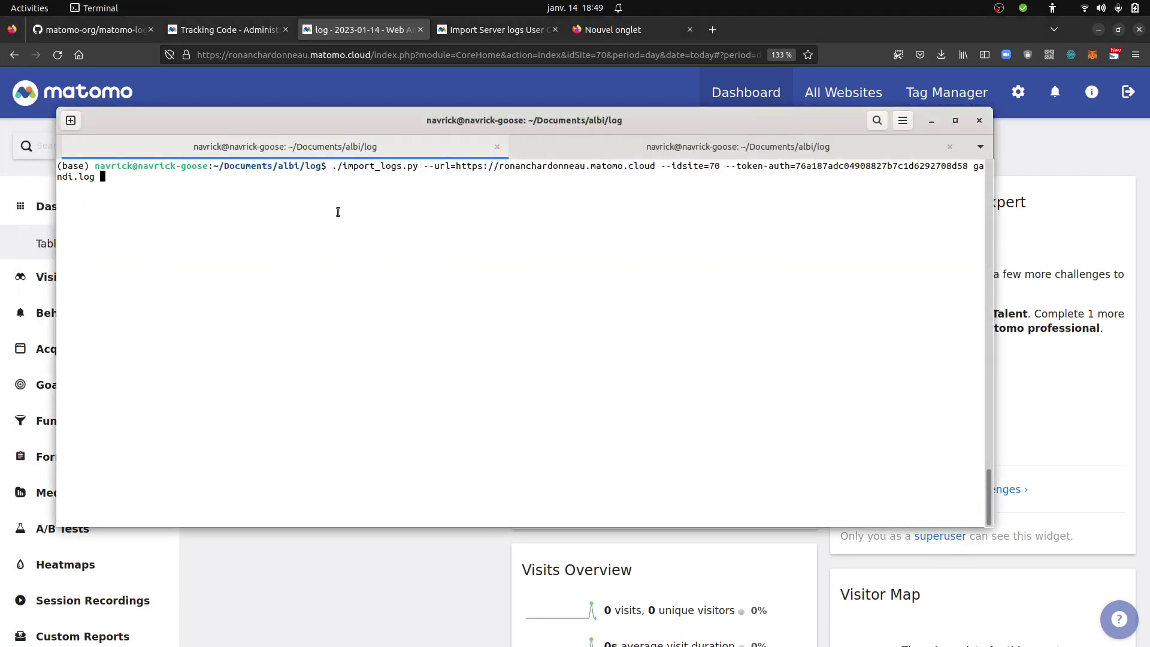
pyautogui.click(70, 120)
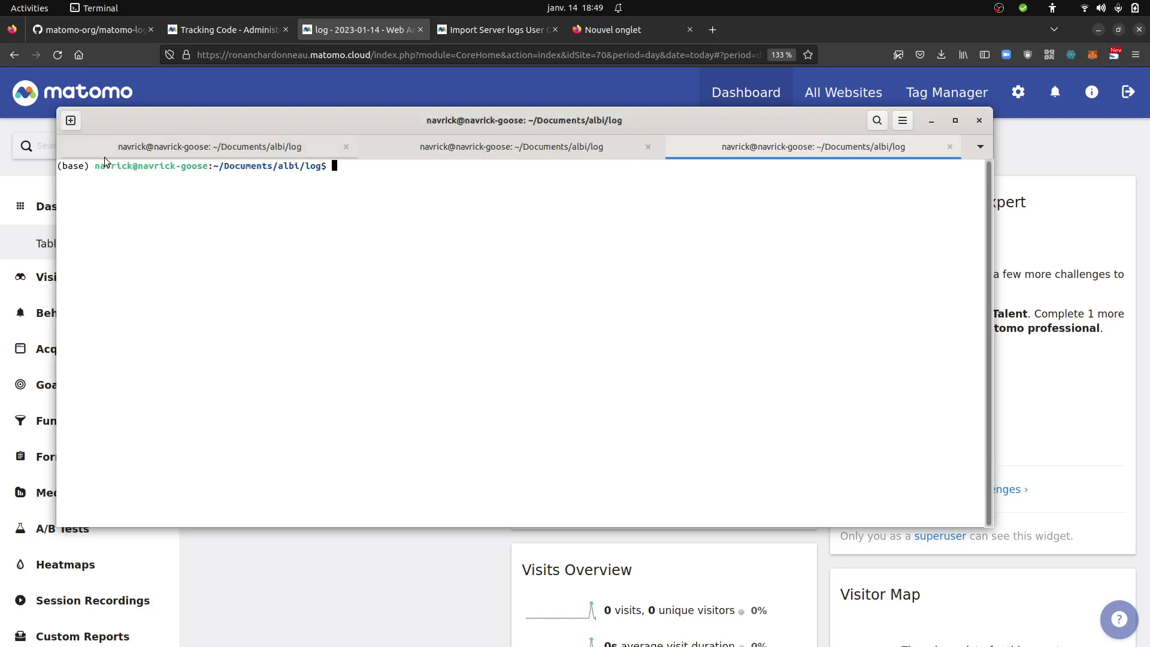
pyautogui.write('ls')
pyautogui.press('Return')
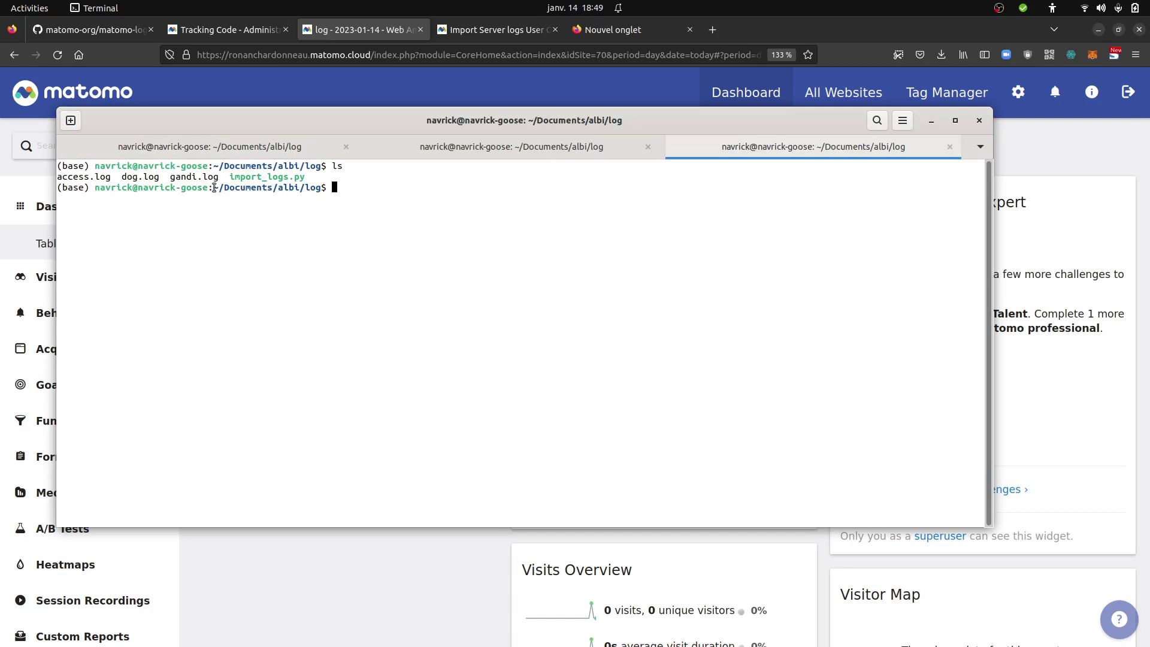
# - Highlight import_logs.py and access.log in the listing, then print access.log with cat
pyautogui.moveTo(231, 174); pyautogui.dragTo(308, 177)
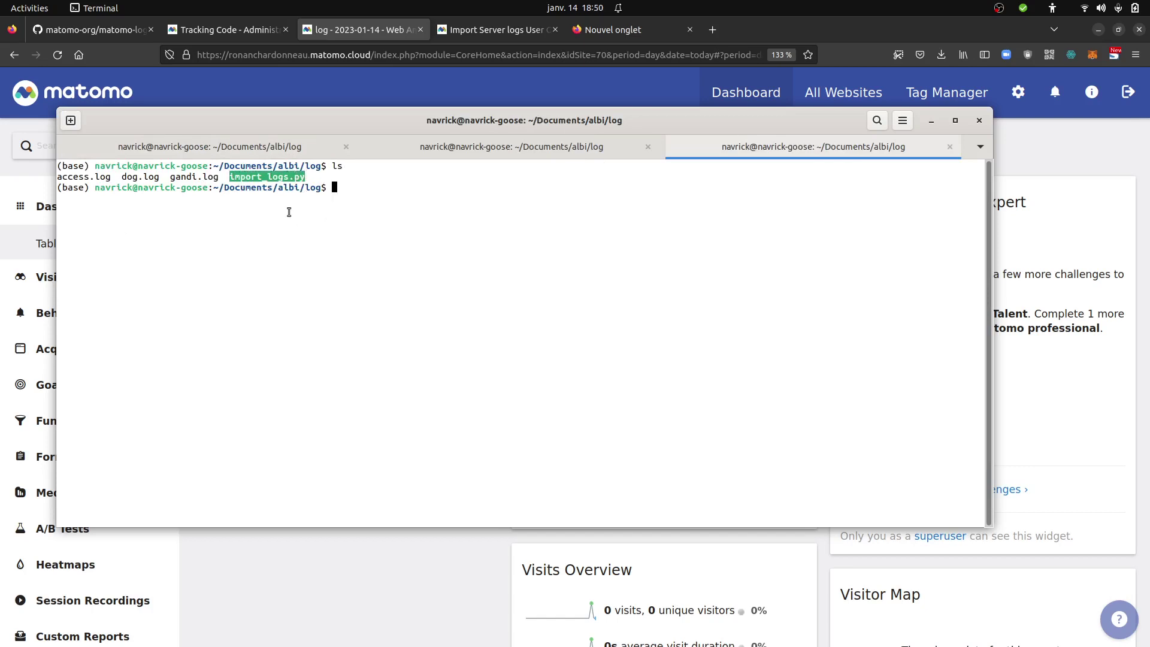
pyautogui.click(287, 175)
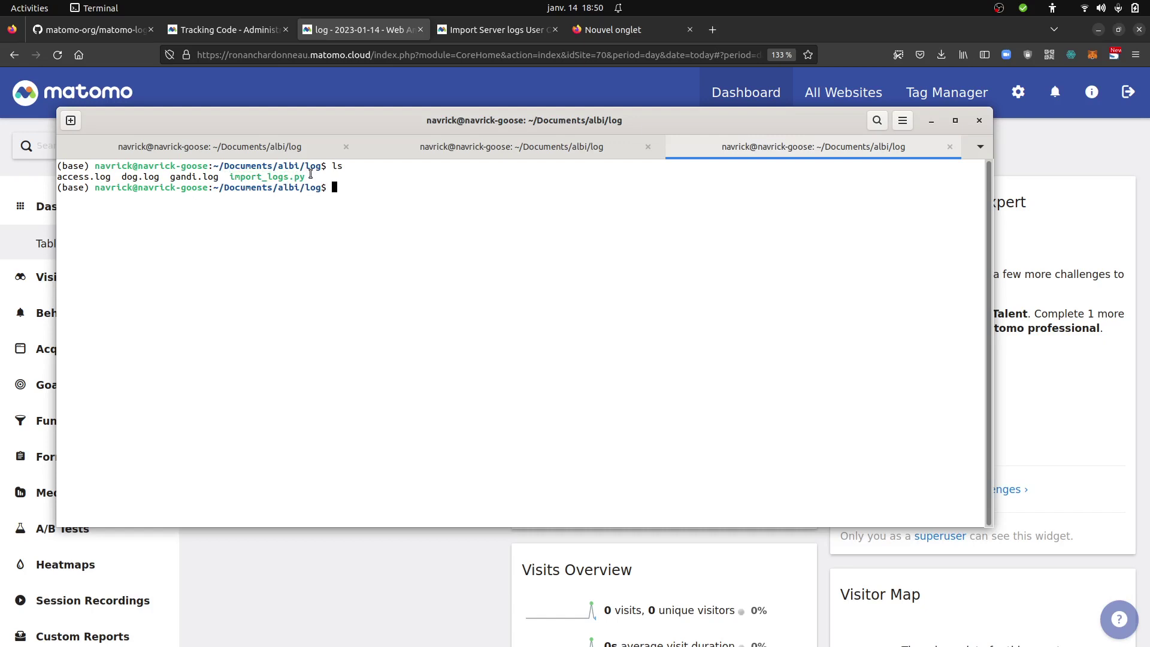
pyautogui.moveTo(311, 173); pyautogui.dragTo(235, 176)
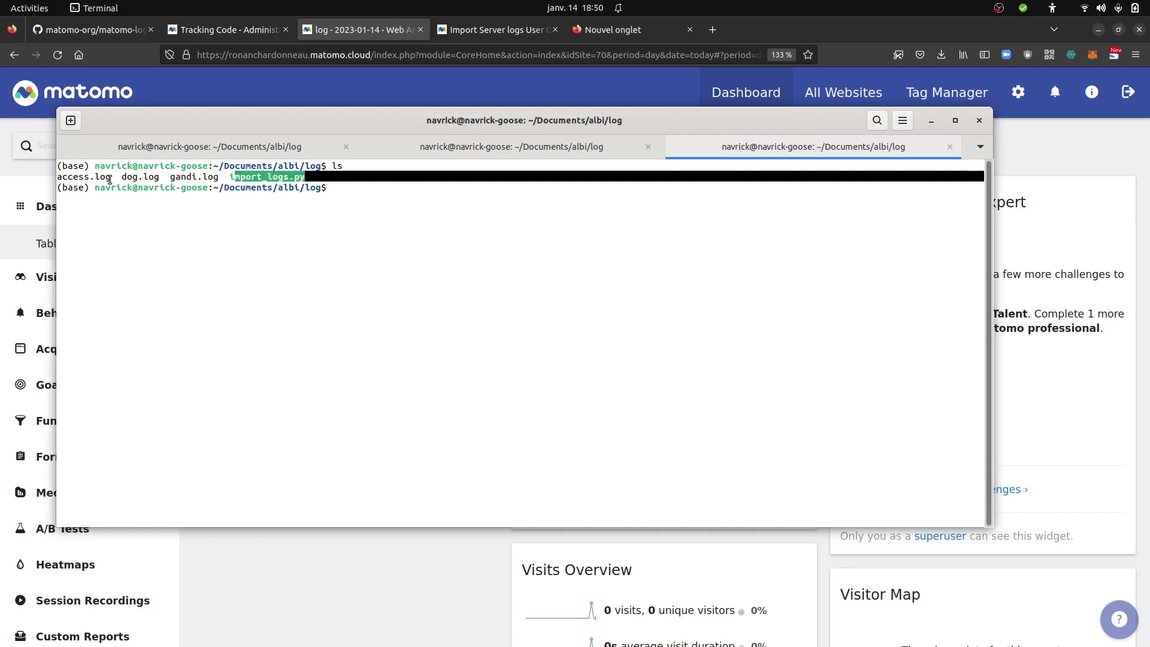
pyautogui.moveTo(110, 177); pyautogui.dragTo(66, 178)
pyautogui.click(136, 301)
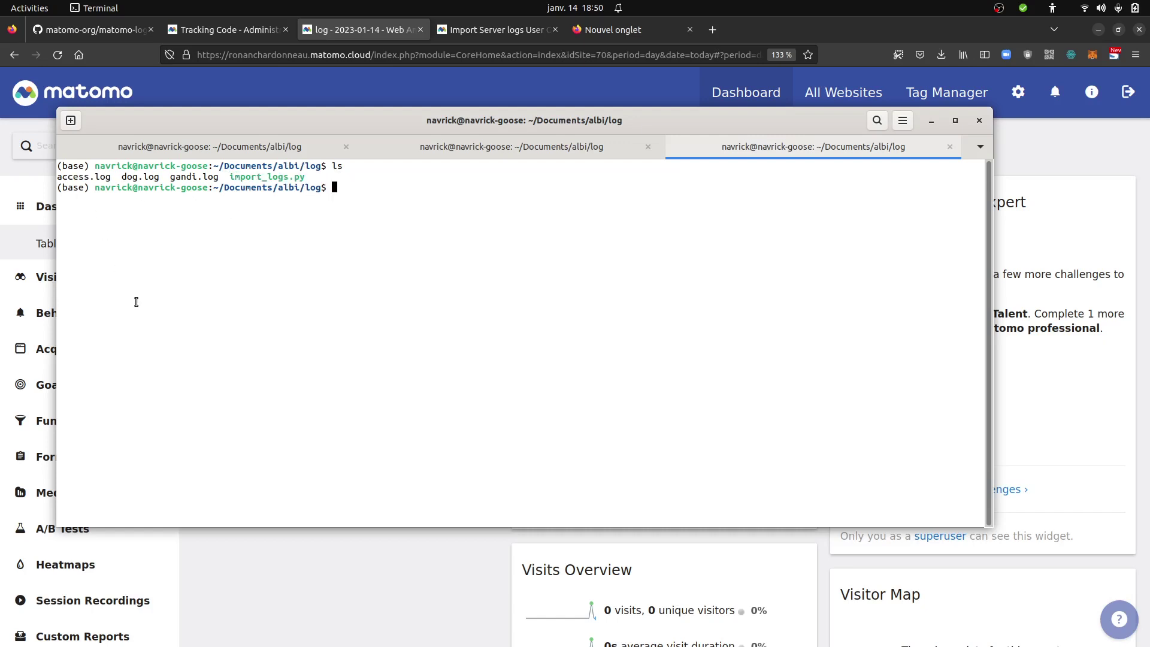
pyautogui.write('cat access.log')
pyautogui.press('Return')
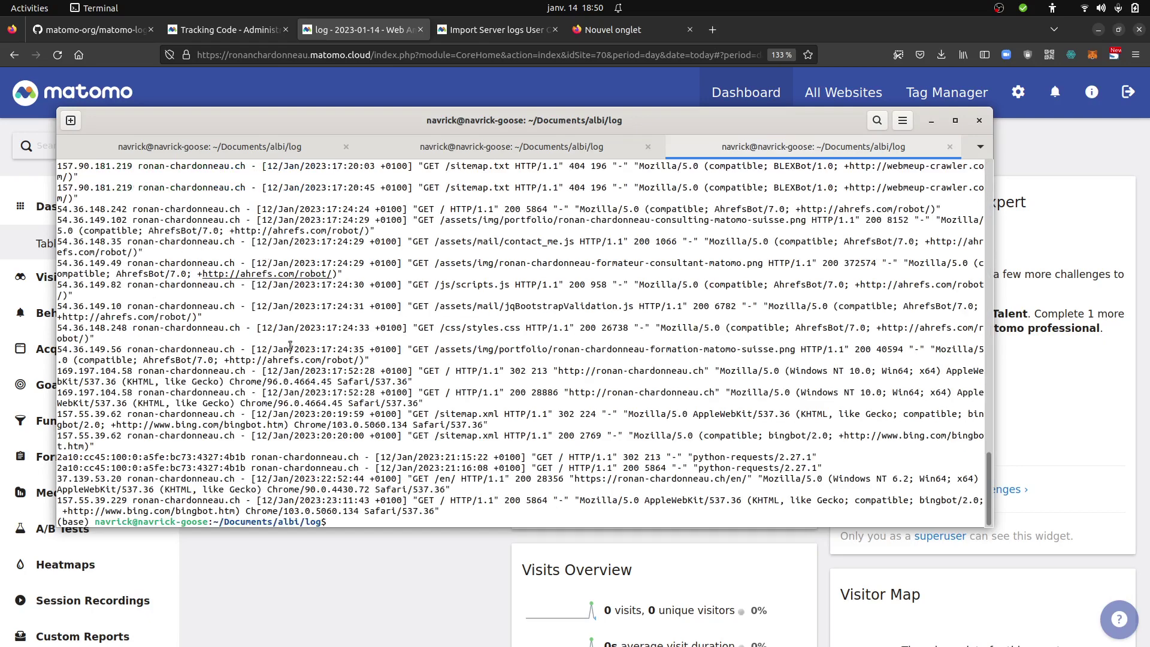
# - Edit the first session's import_logs.py command for site 70 to use access.log instead of gandi.log
pyautogui.click(305, 146)
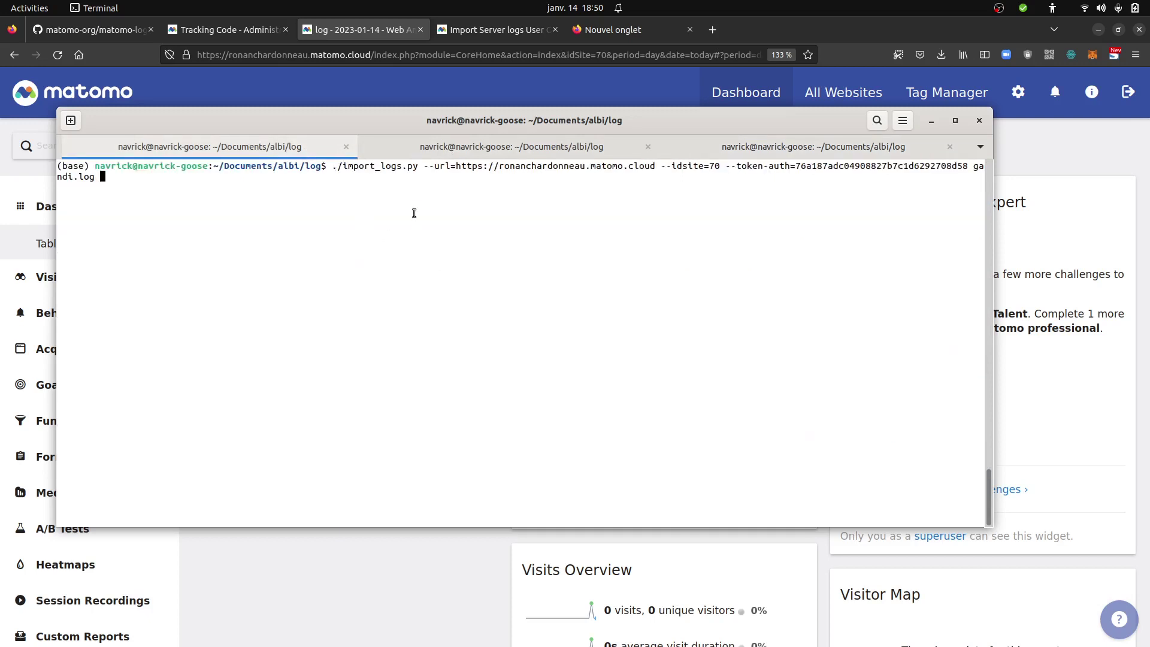
pyautogui.press('BackSpace')
pyautogui.press('BackSpace')
pyautogui.press('BackSpace')
pyautogui.press('BackSpace')
pyautogui.press('BackSpace')
pyautogui.press('BackSpace')
pyautogui.press('BackSpace')
pyautogui.press('BackSpace')
pyautogui.press('BackSpace')
pyautogui.press('BackSpace')
pyautogui.write('access.log')
# - Go to Matomo's Personal > Security page with the change-password and two-factor sections
pyautogui.click(228, 30)
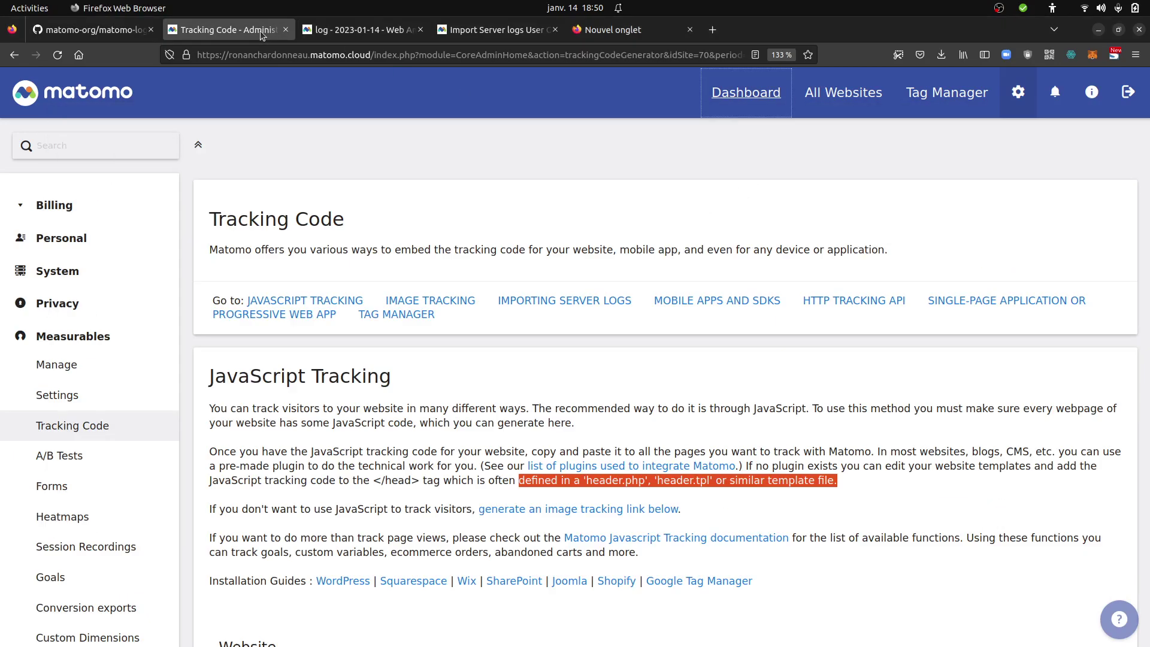
pyautogui.click(123, 243)
pyautogui.click(143, 298)
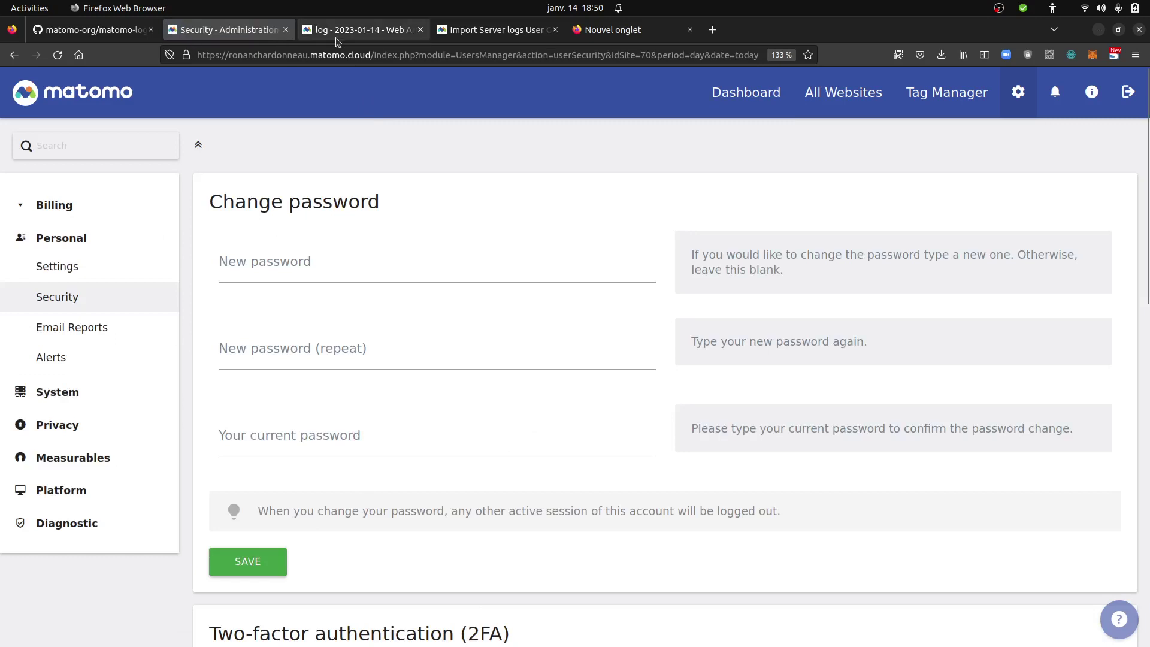
pyautogui.moveTo(3, 227)
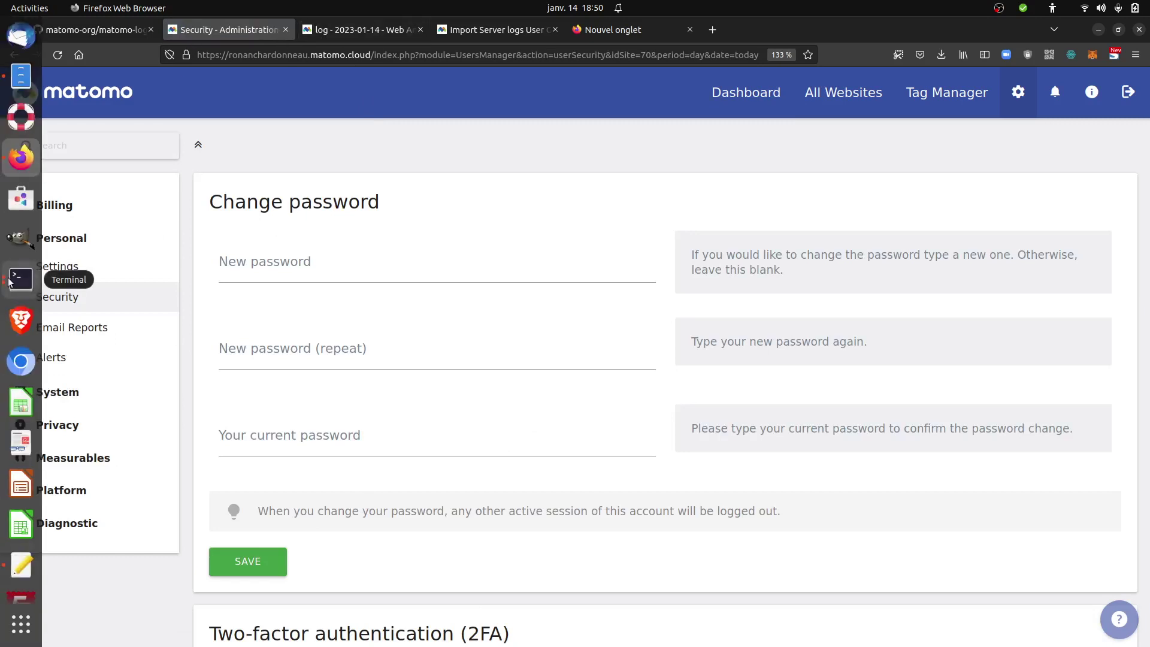
# - Review the access.log import summary: 9 requests imported, 14 downloaded, 81 ignored
pyautogui.click(9, 281)
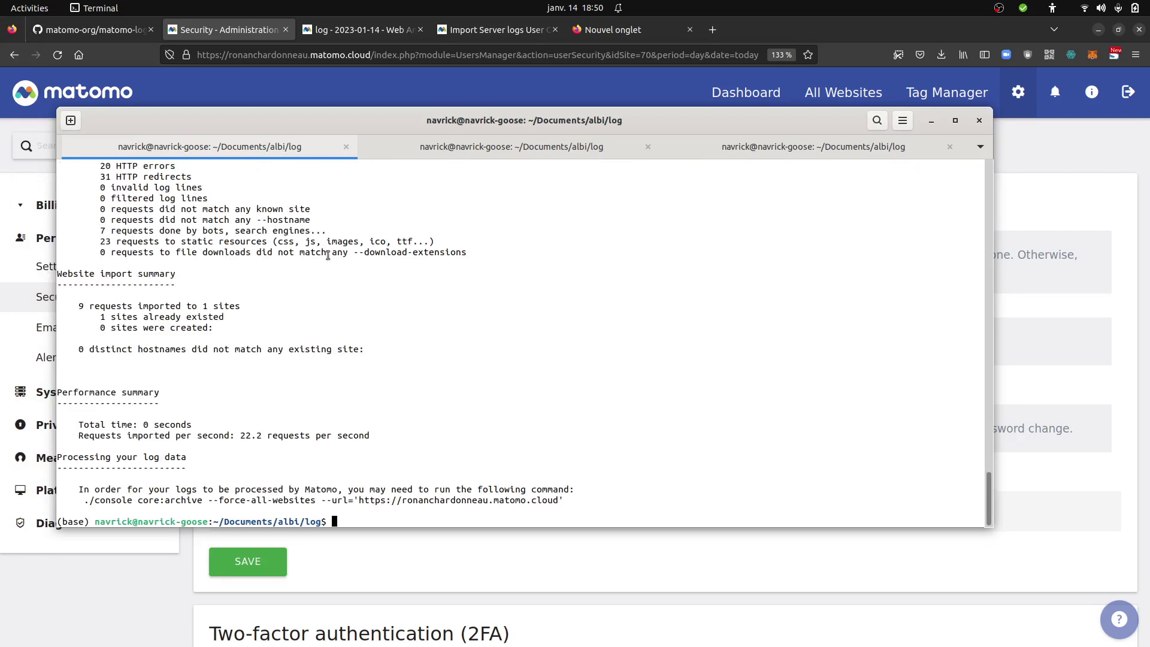
pyautogui.scroll(1, 285, 319)
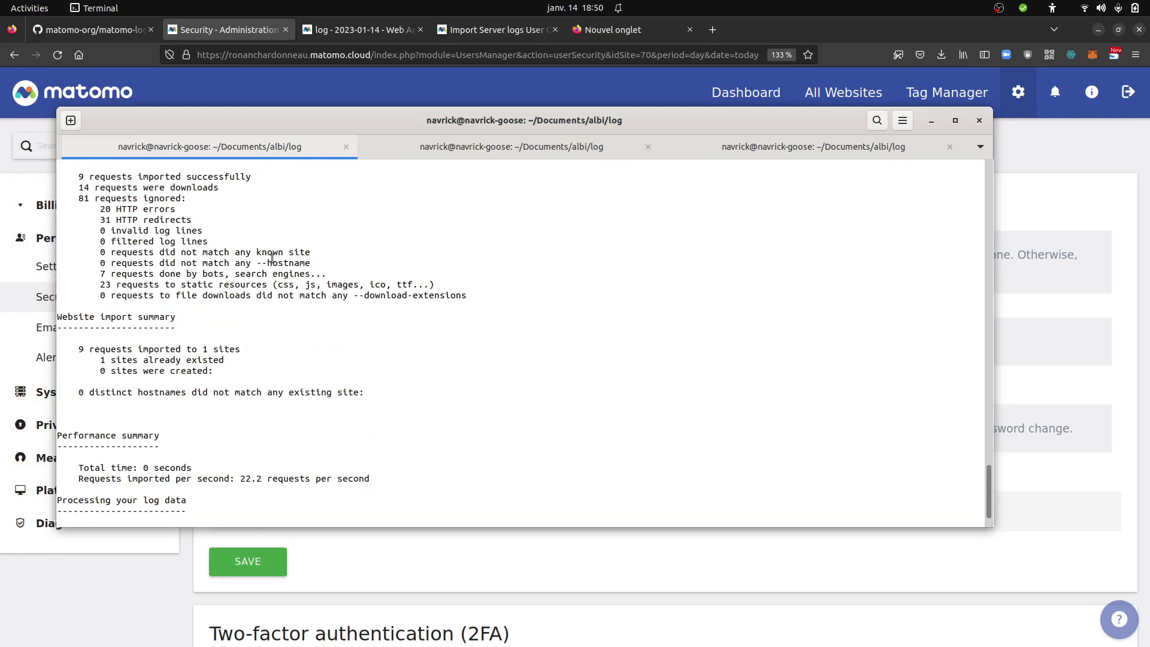
pyautogui.scroll(1, 272, 258)
pyautogui.moveTo(76, 216); pyautogui.dragTo(251, 214)
pyautogui.moveTo(75, 232); pyautogui.dragTo(216, 235)
pyautogui.moveTo(75, 241); pyautogui.dragTo(190, 241)
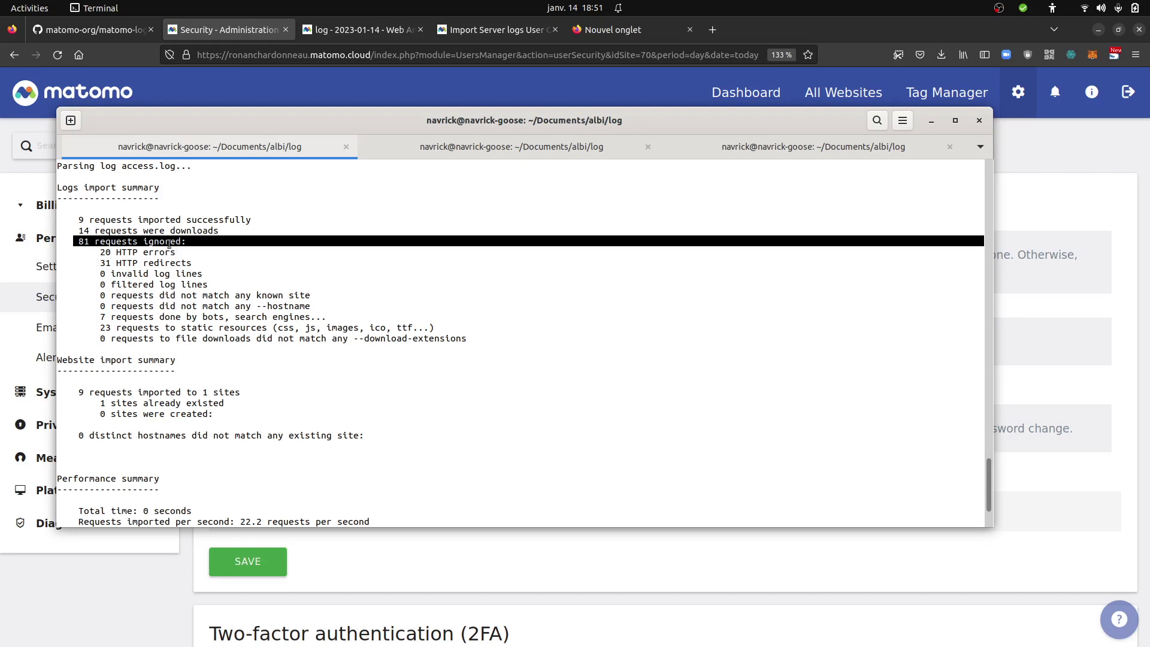
pyautogui.click(81, 221)
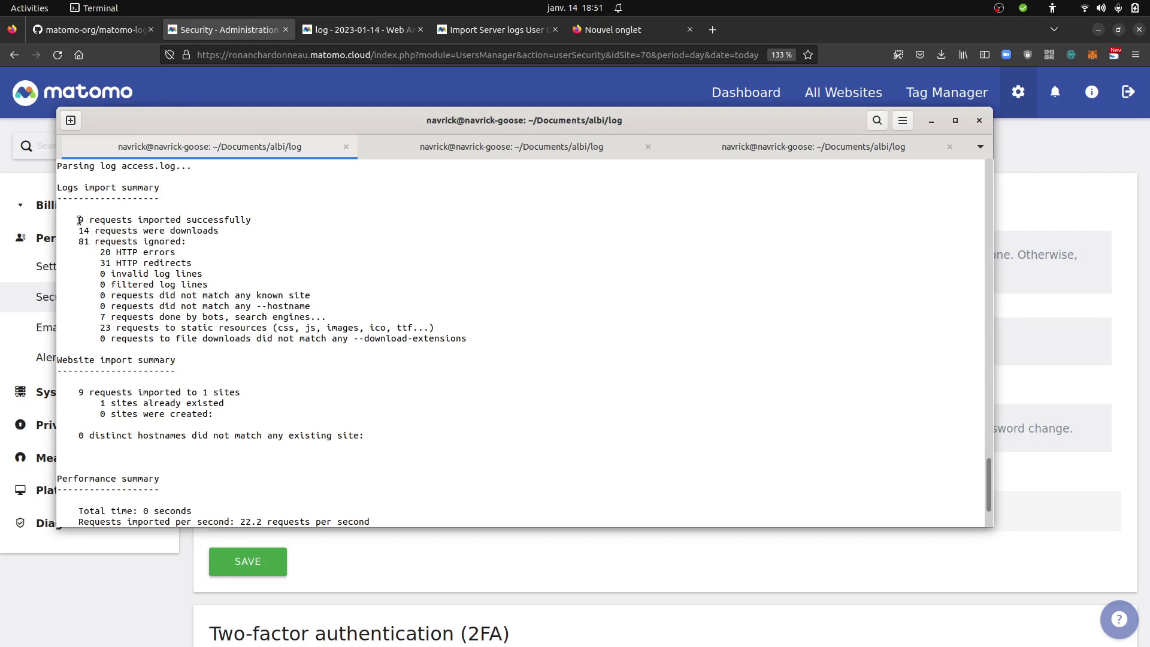
pyautogui.doubleClick(82, 220)
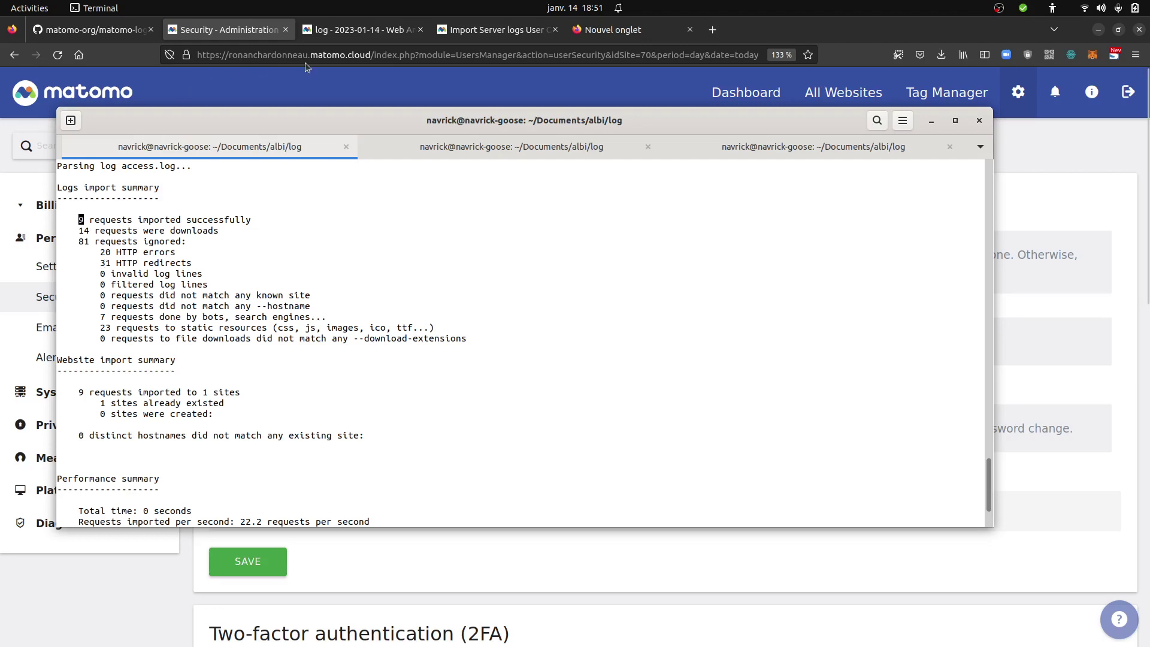
pyautogui.click(380, 42)
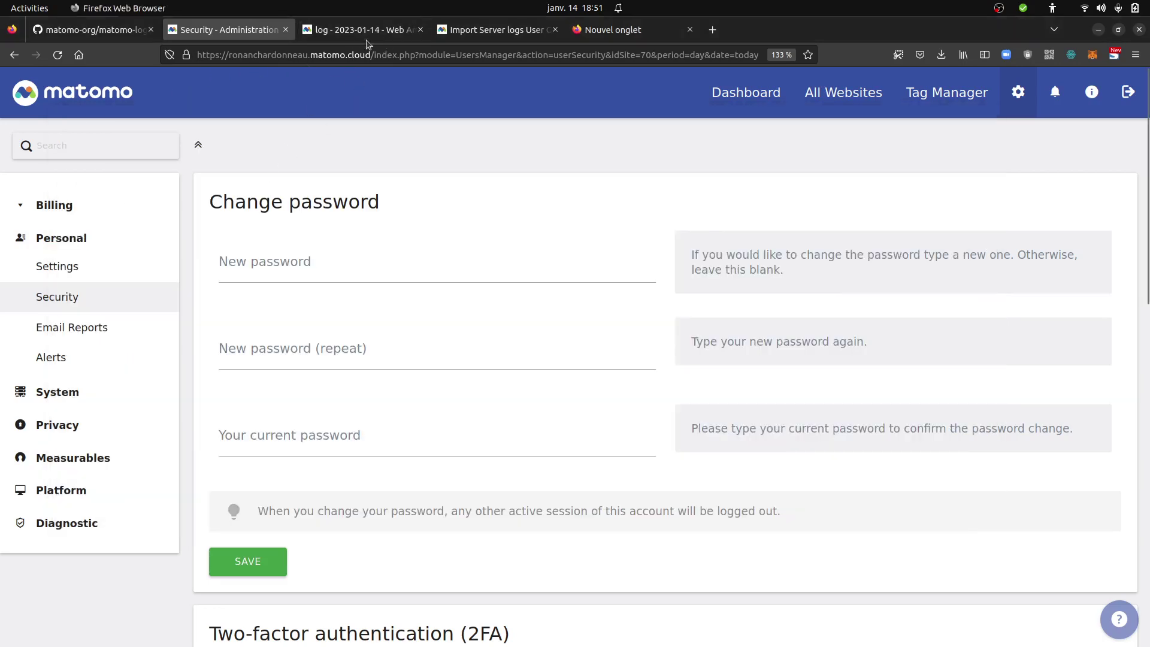
pyautogui.click(367, 32)
pyautogui.click(42, 279)
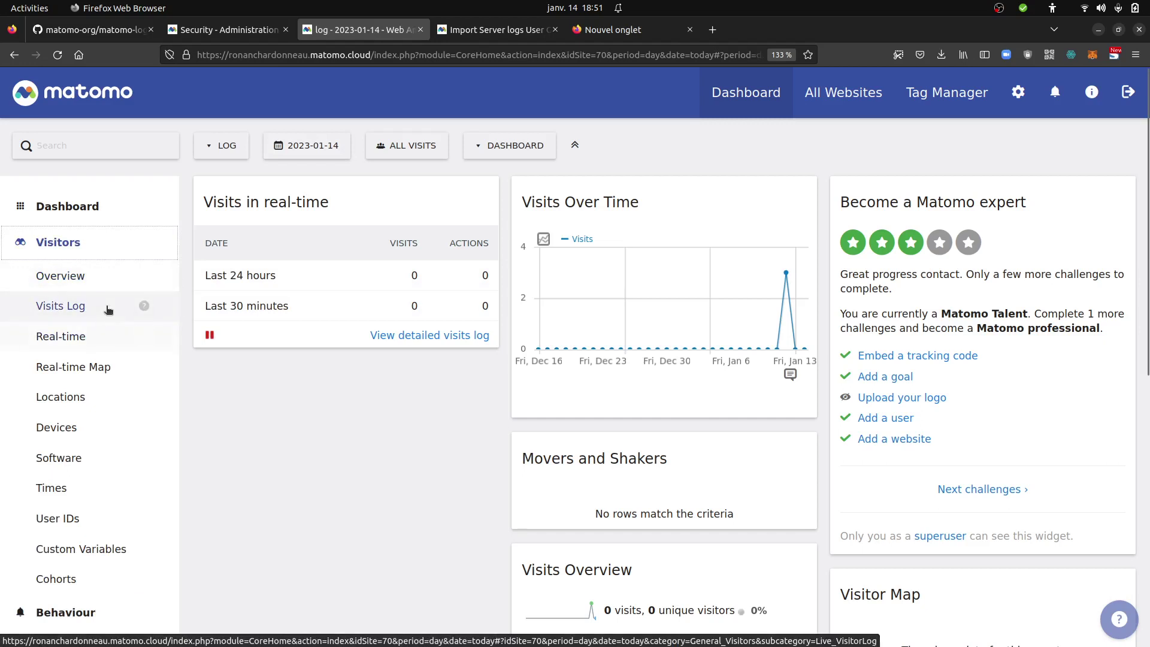
pyautogui.click(60, 306)
pyautogui.click(308, 147)
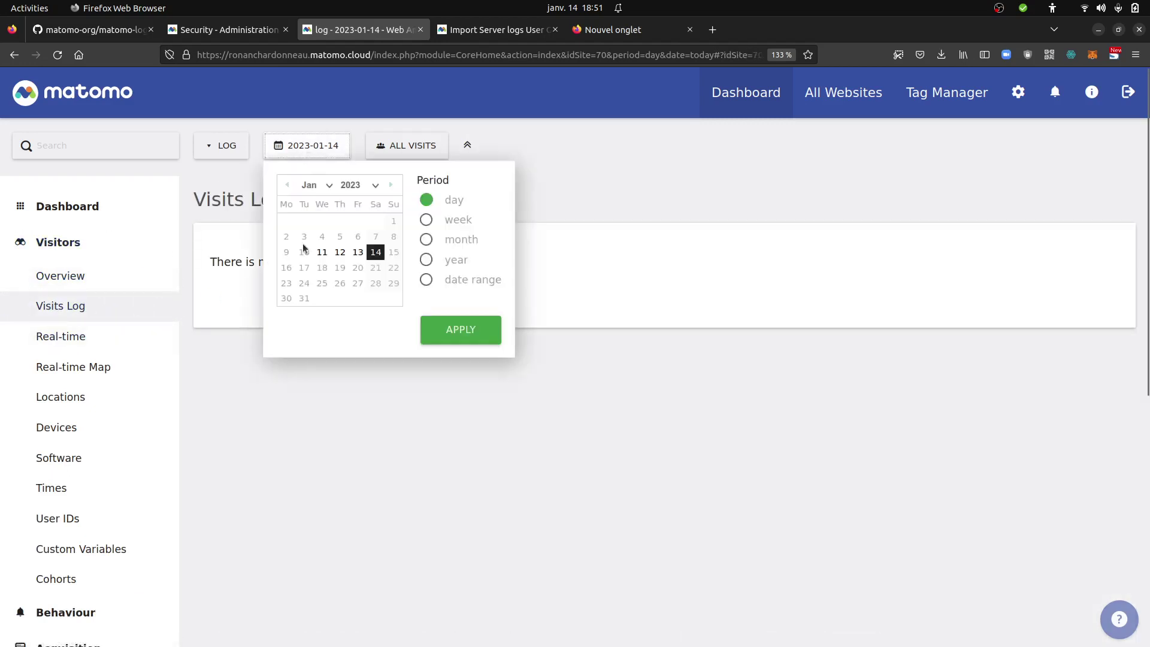
pyautogui.click(337, 252)
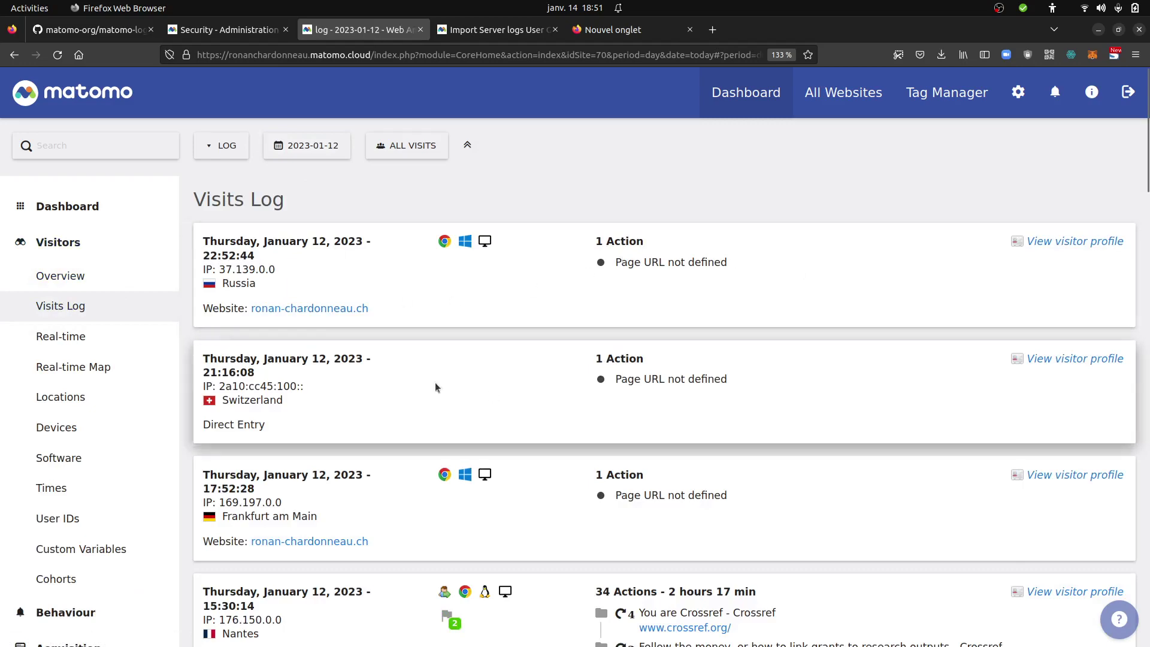
pyautogui.scroll(-2, 435, 383)
pyautogui.scroll(-2, 599, 359)
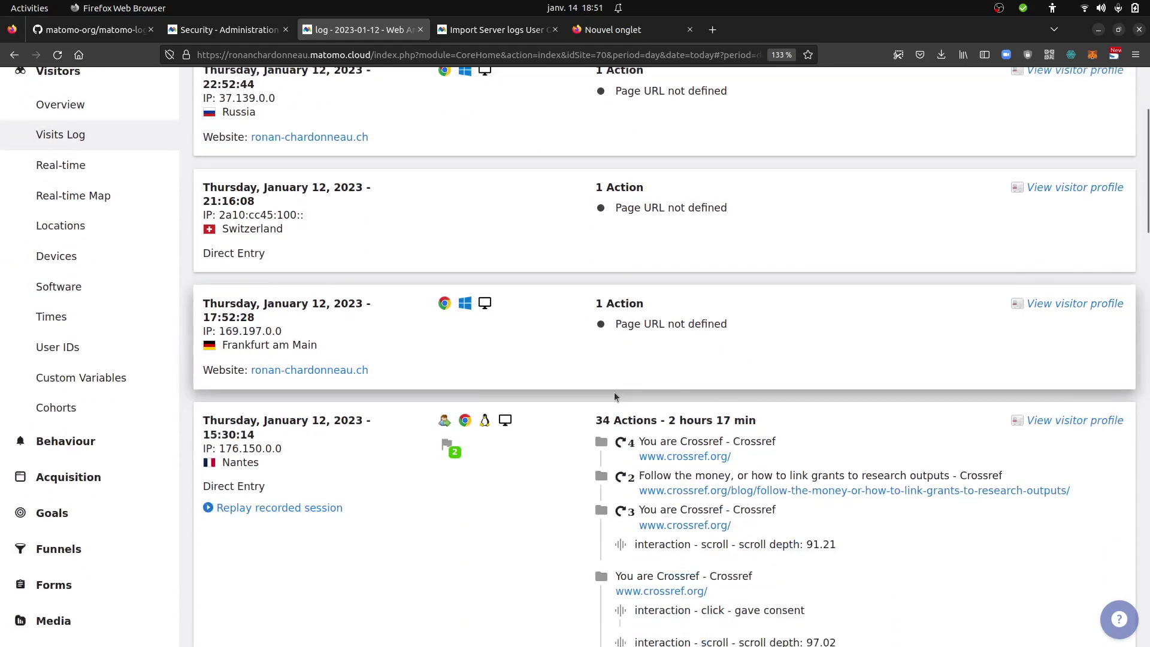
pyautogui.scroll(-20, 433, 337)
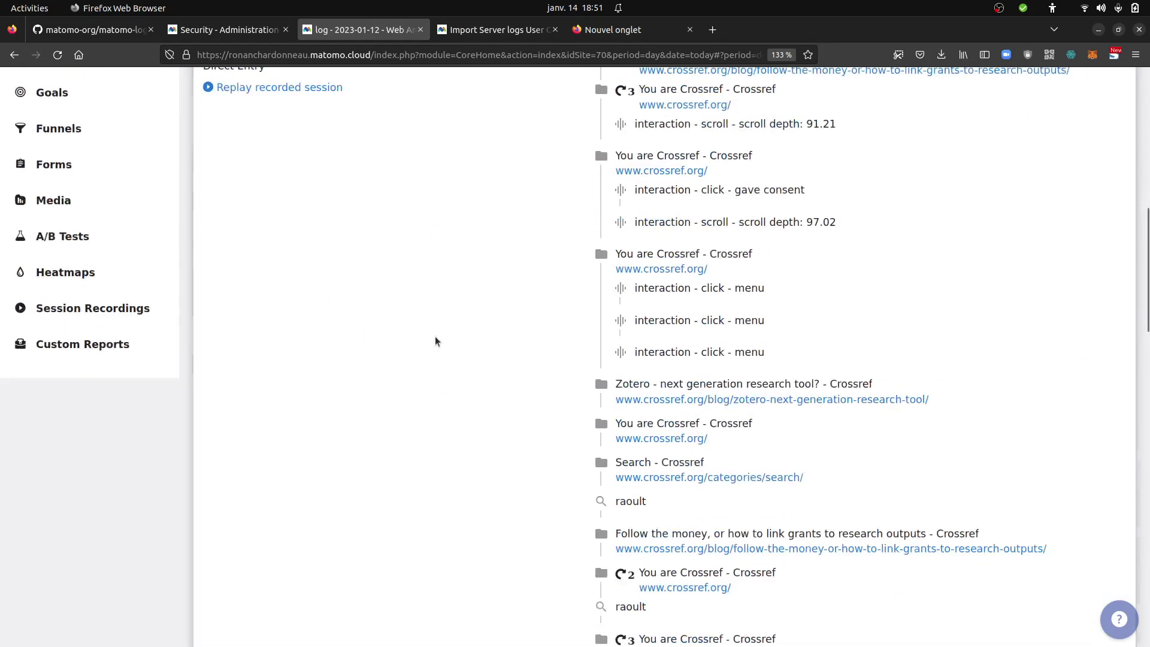
pyautogui.scroll(2, 401, 194)
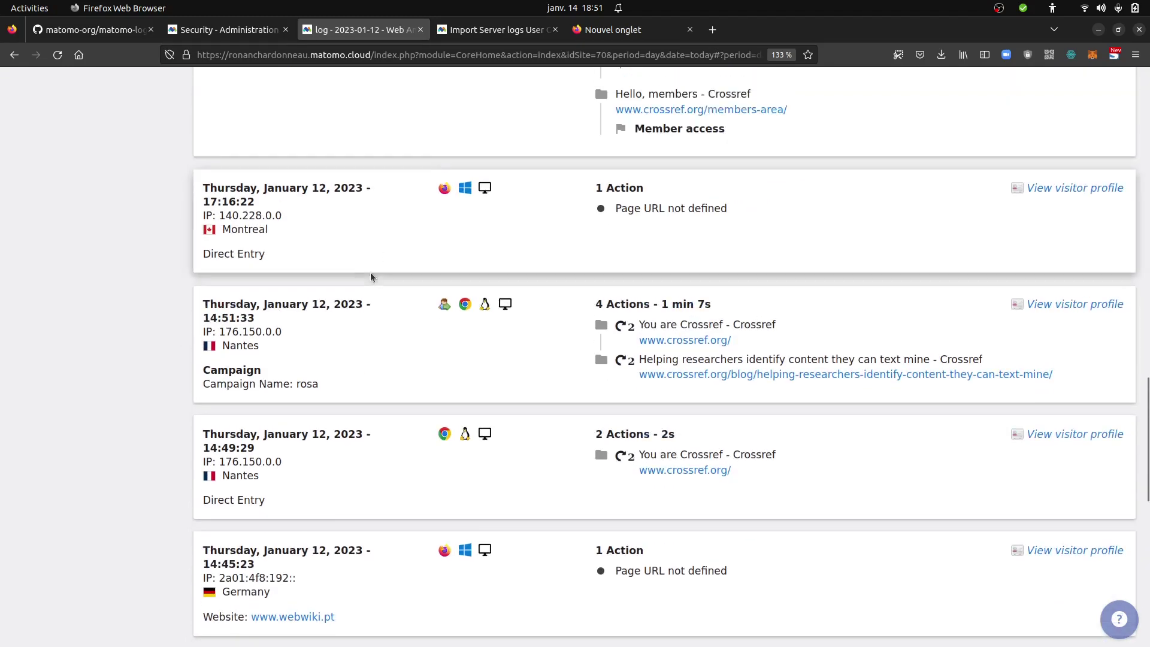
pyautogui.moveTo(616, 209); pyautogui.dragTo(705, 222)
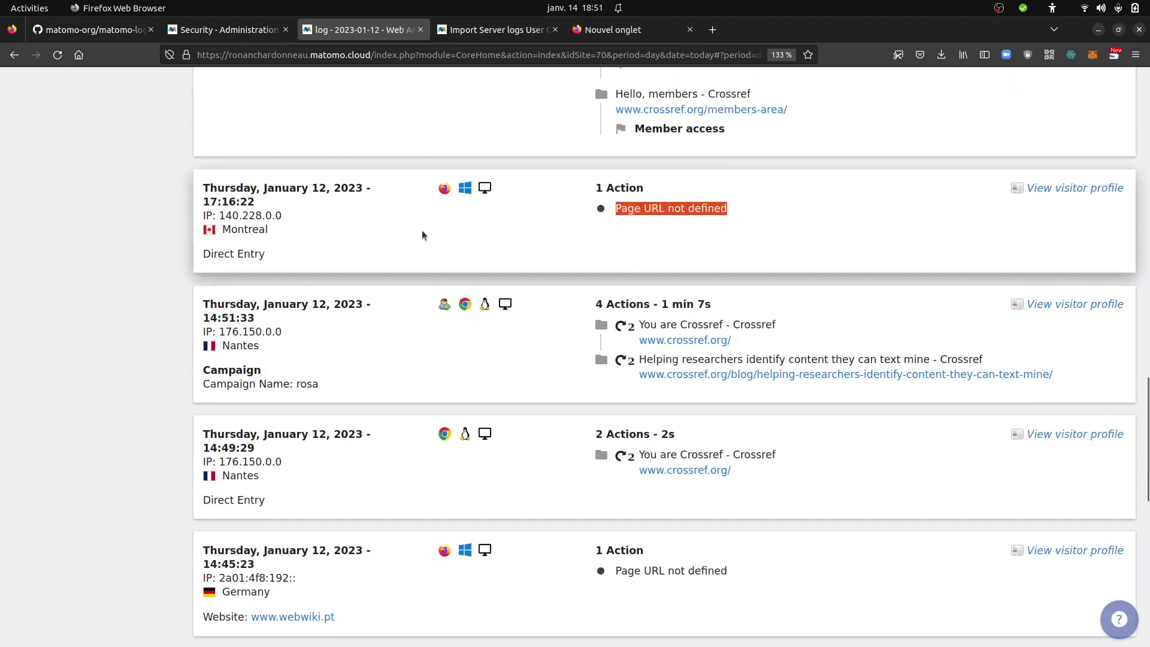
pyautogui.scroll(-6, 536, 444)
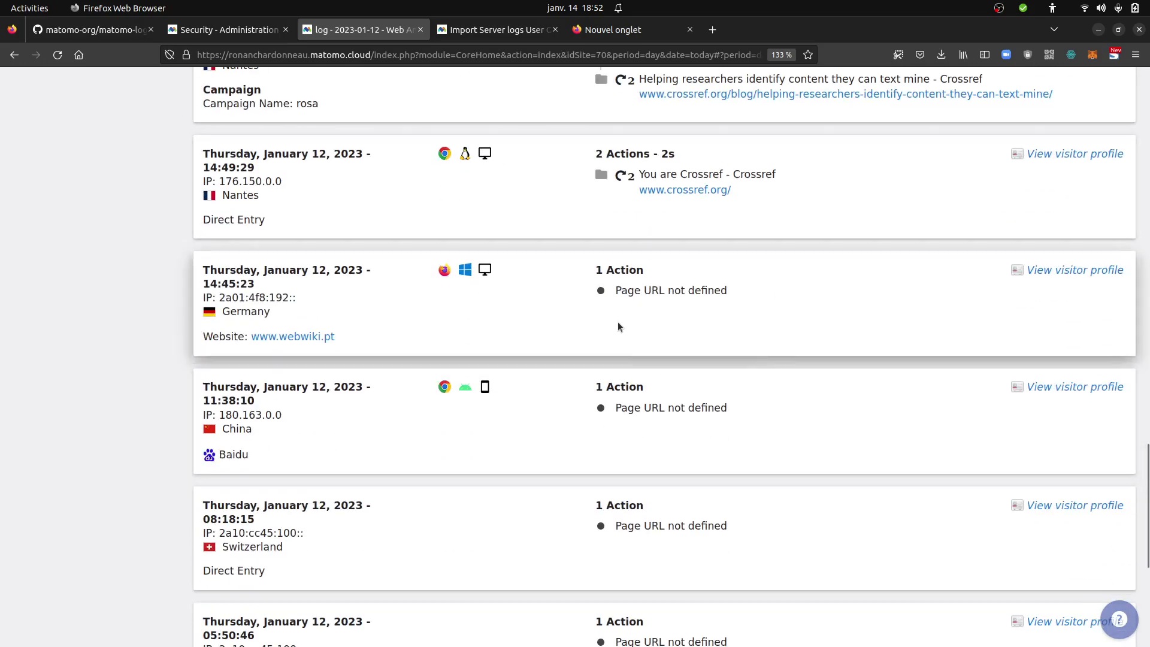
pyautogui.moveTo(621, 306)
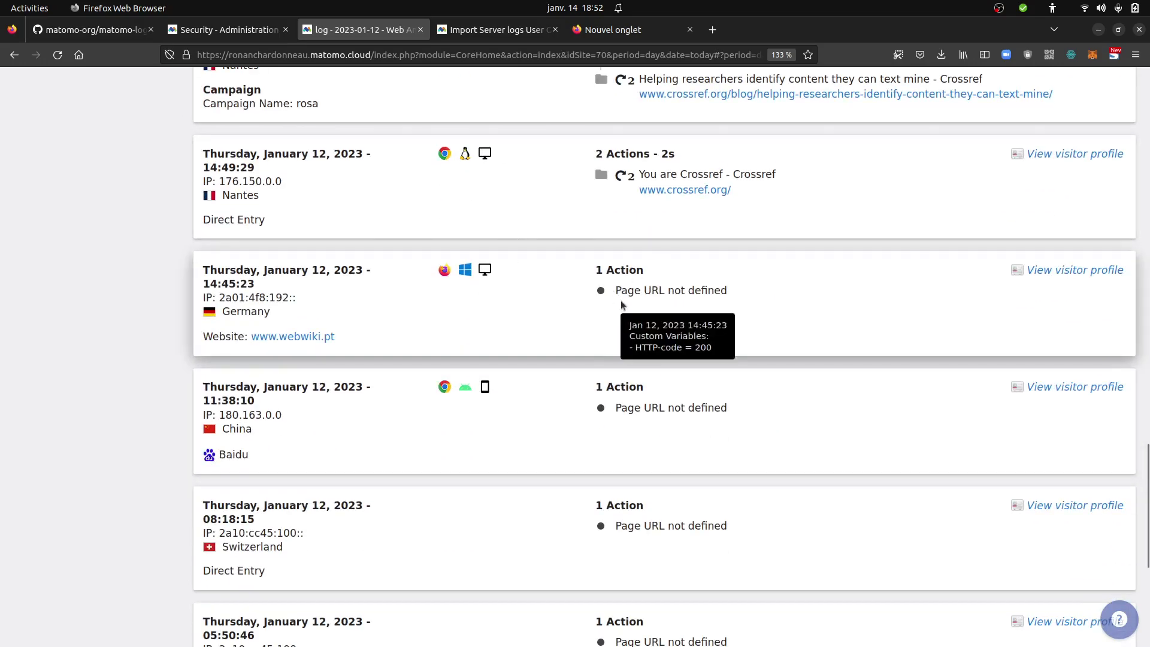
pyautogui.scroll(-7, 571, 411)
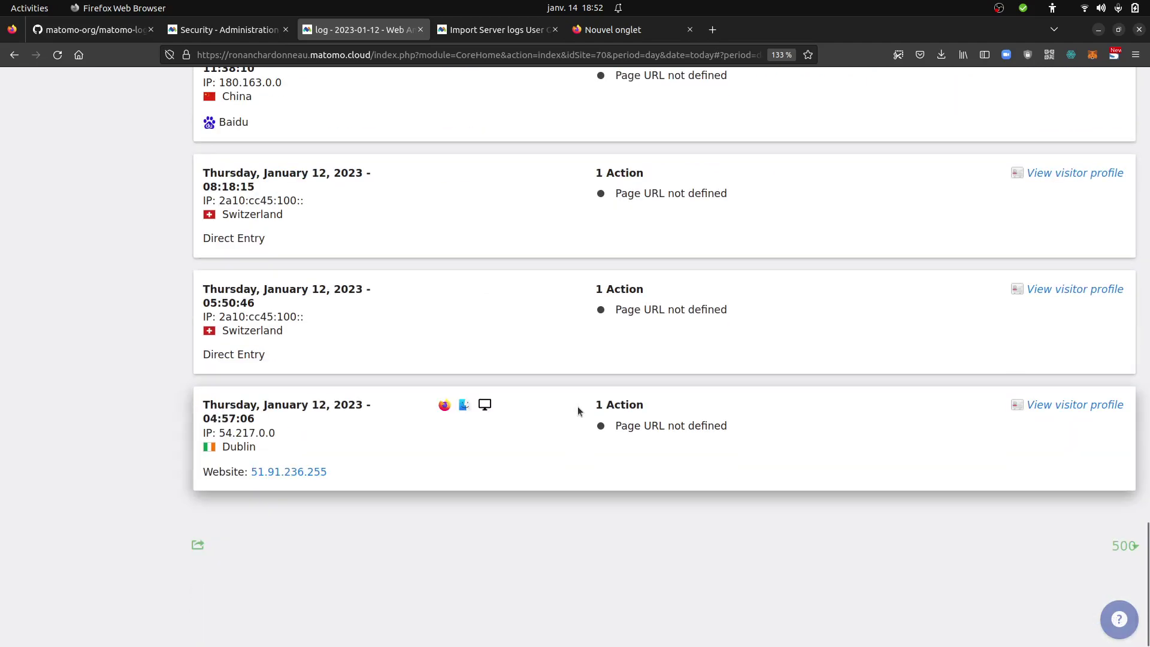
pyautogui.scroll(10, 578, 411)
pyautogui.moveTo(3, 298)
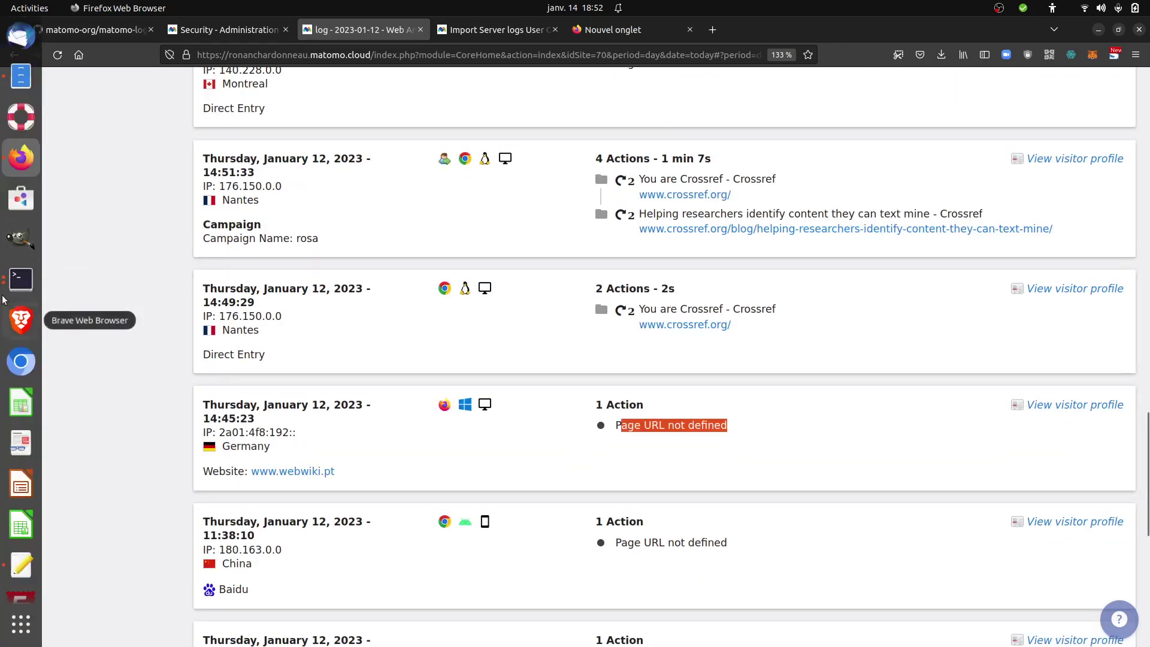
# - Show the third Terminal tab listing raw 12/Jan/2023 access.log lines with 302 requests
pyautogui.click(21, 279)
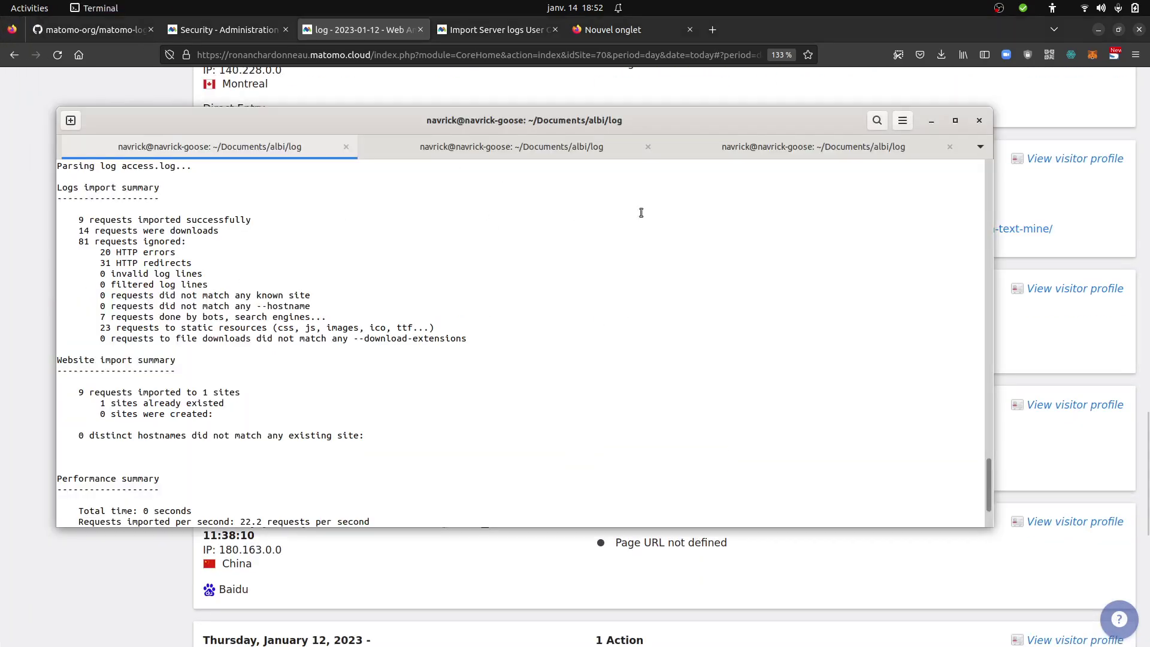
pyautogui.click(765, 151)
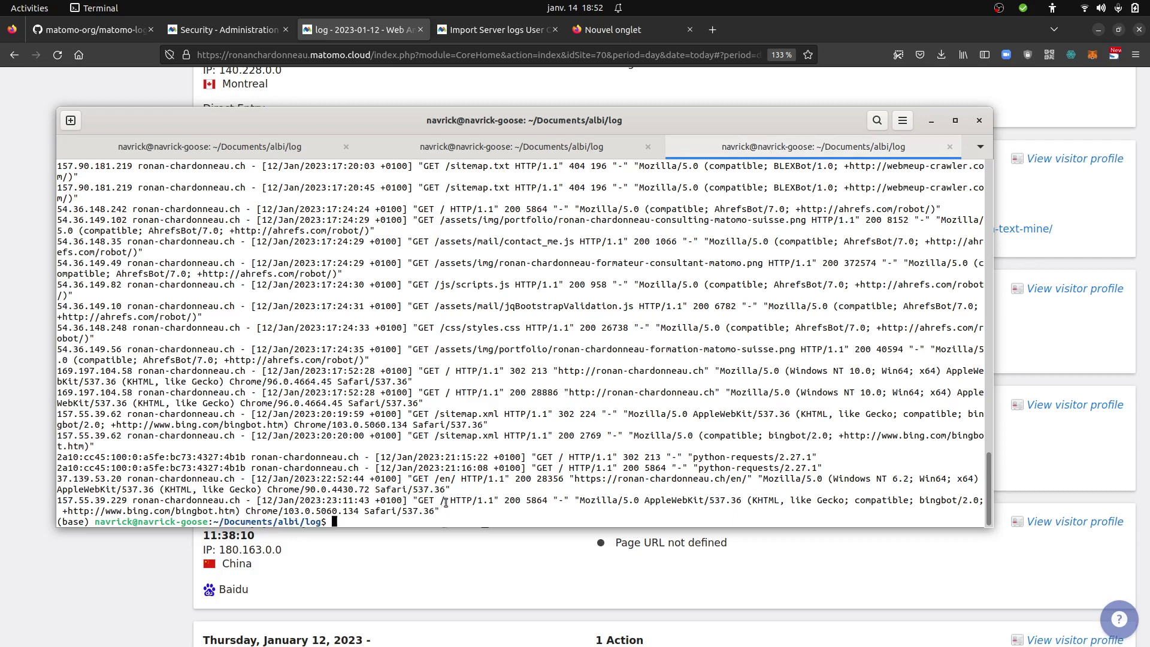
# - From the Import Server logs guide, open the FAQ on importing bots, static files and HTTP errors
pyautogui.click(502, 30)
pyautogui.scroll(-2, 442, 330)
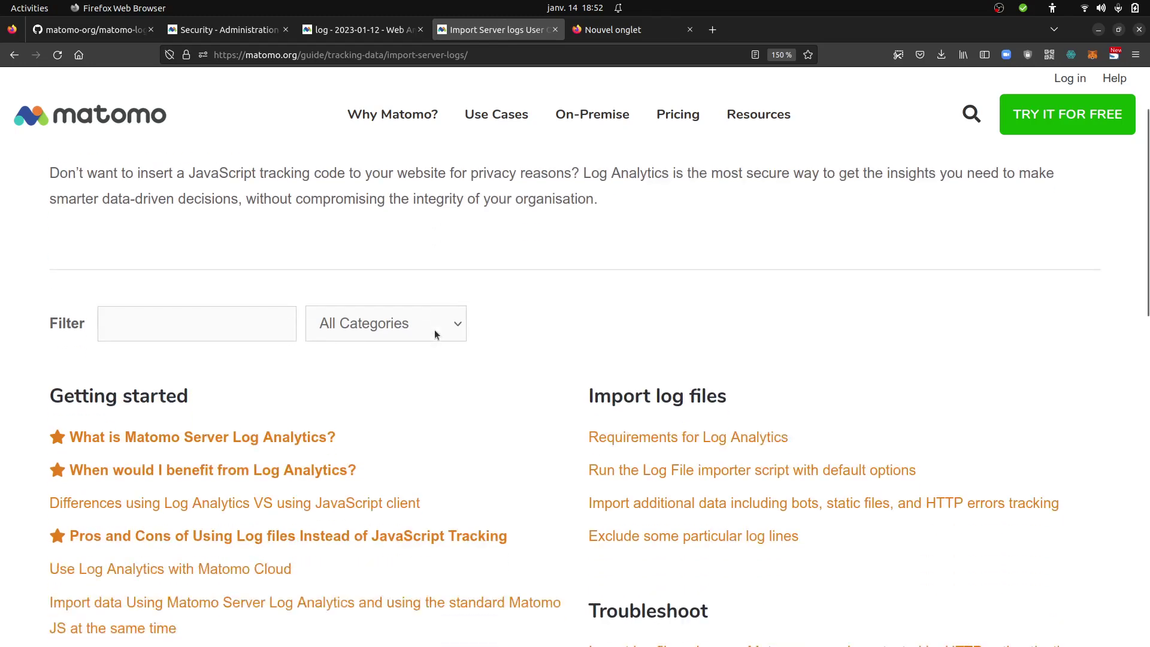
pyautogui.scroll(-4, 444, 387)
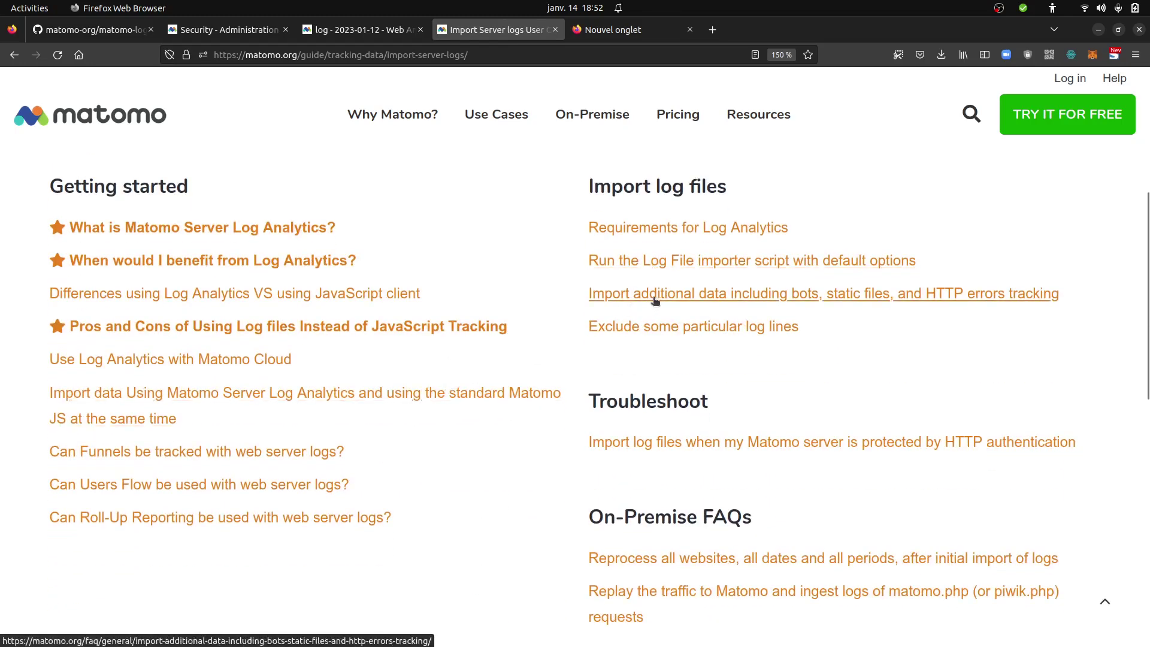
pyautogui.click(656, 300)
# - Select the --enable-http-redirects option text in the FAQ
pyautogui.scroll(-10, 265, 408)
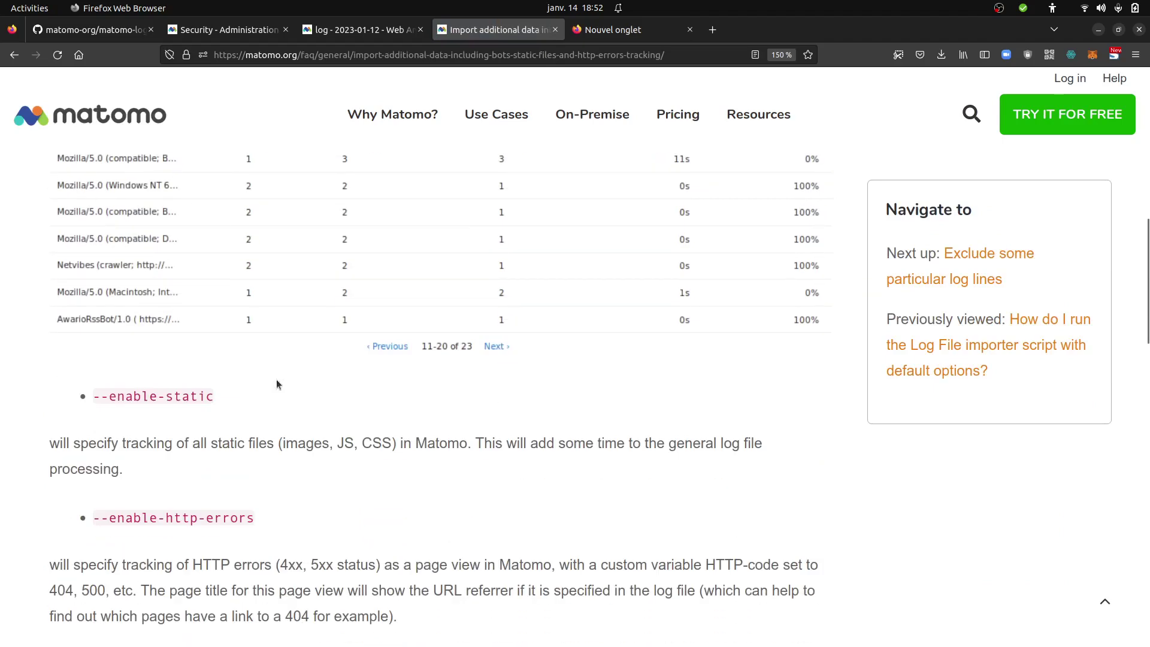
pyautogui.scroll(-5, 276, 466)
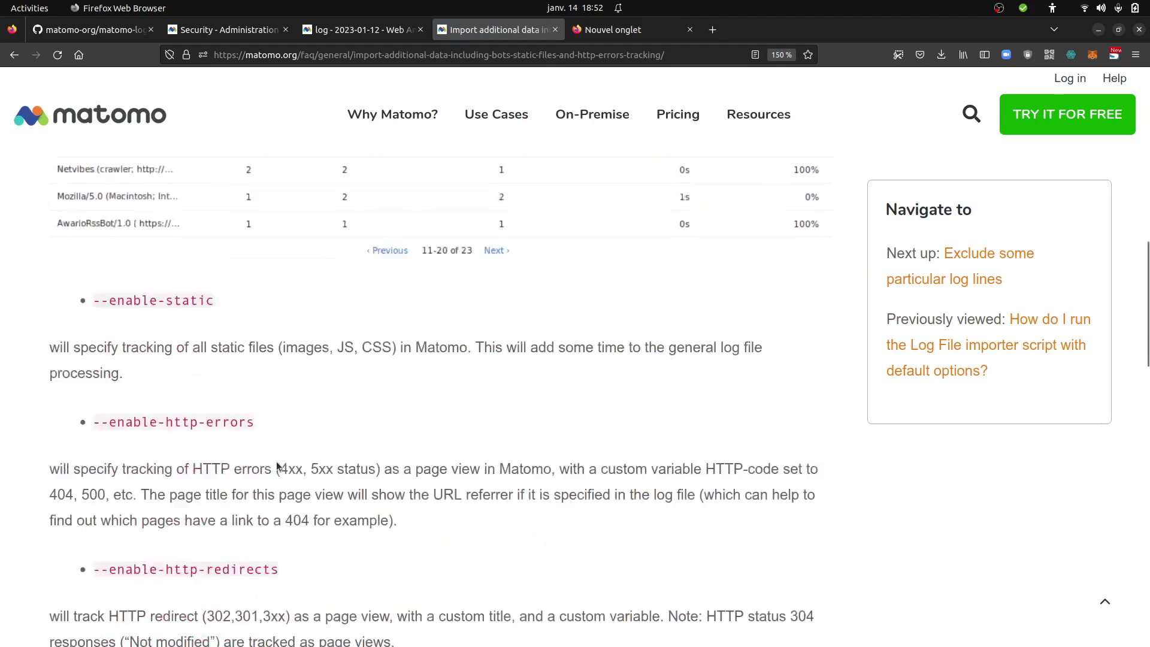
pyautogui.scroll(-3, 278, 464)
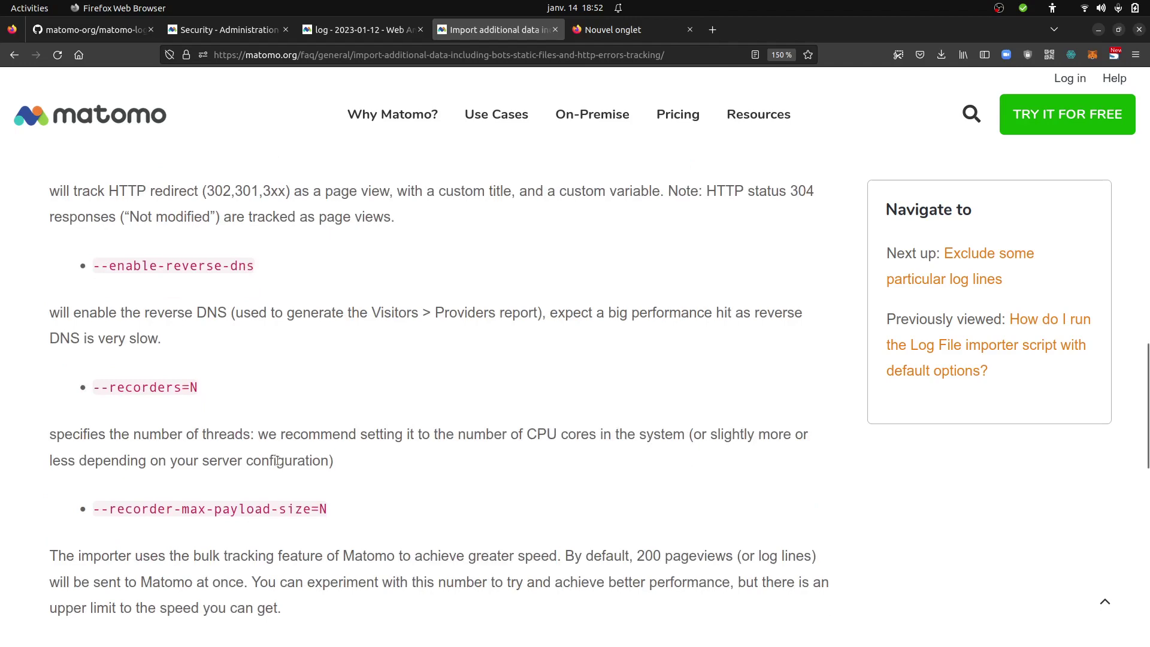
pyautogui.scroll(-4, 278, 460)
pyautogui.scroll(8, 280, 458)
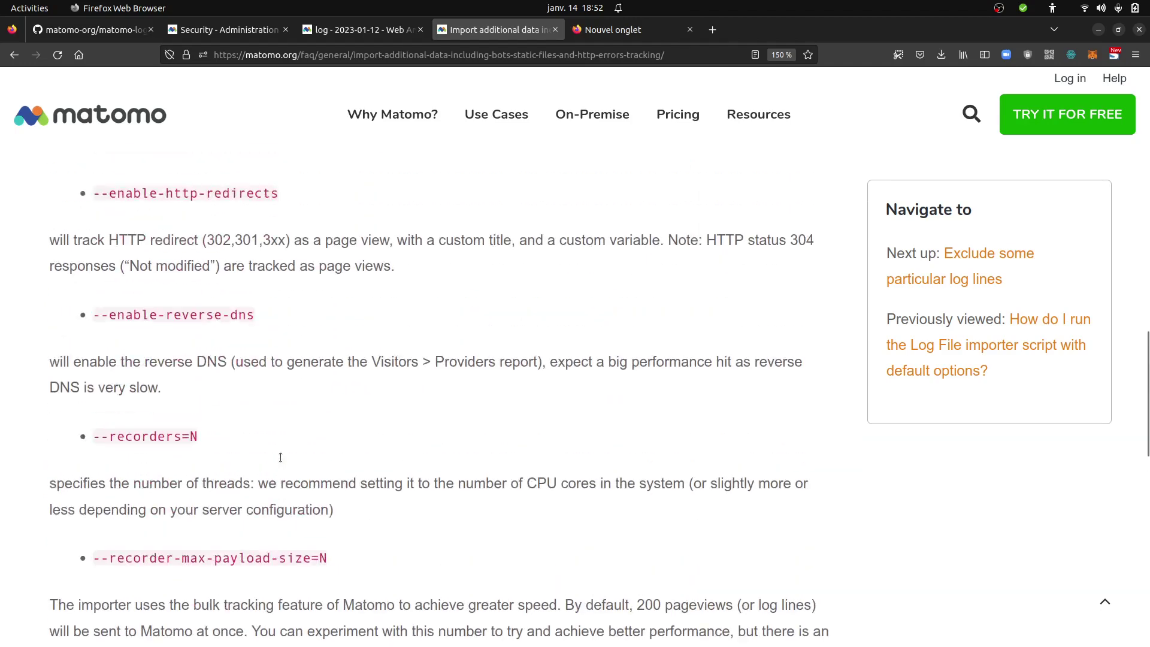
pyautogui.scroll(3, 281, 460)
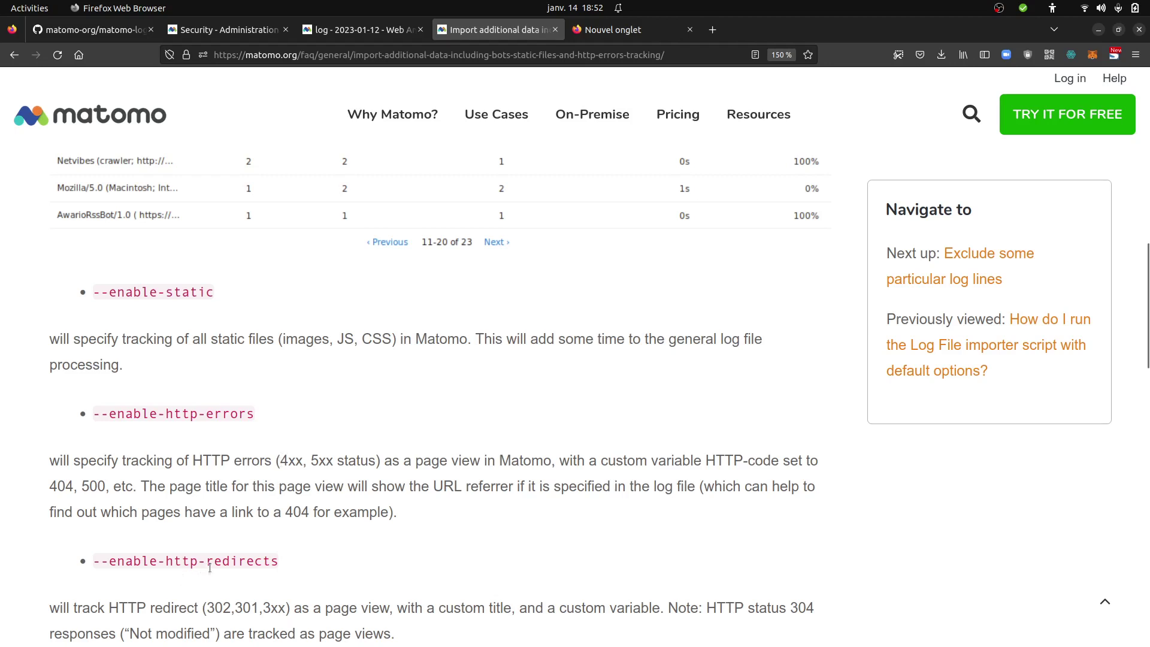
pyautogui.moveTo(279, 566); pyautogui.dragTo(95, 556)
pyautogui.press('cmd+c')
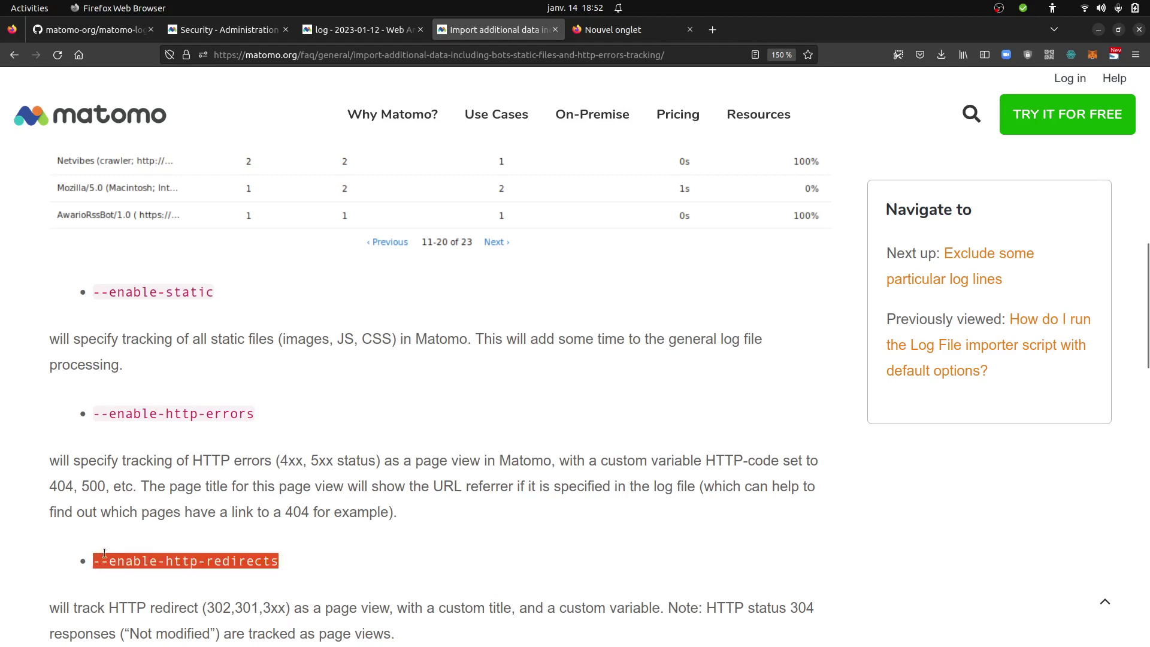
# - Re-run the access.log import with --enable-http-redirects appended, getting 32 requests imported and 0 redirects ignored
pyautogui.moveTo(21, 403)
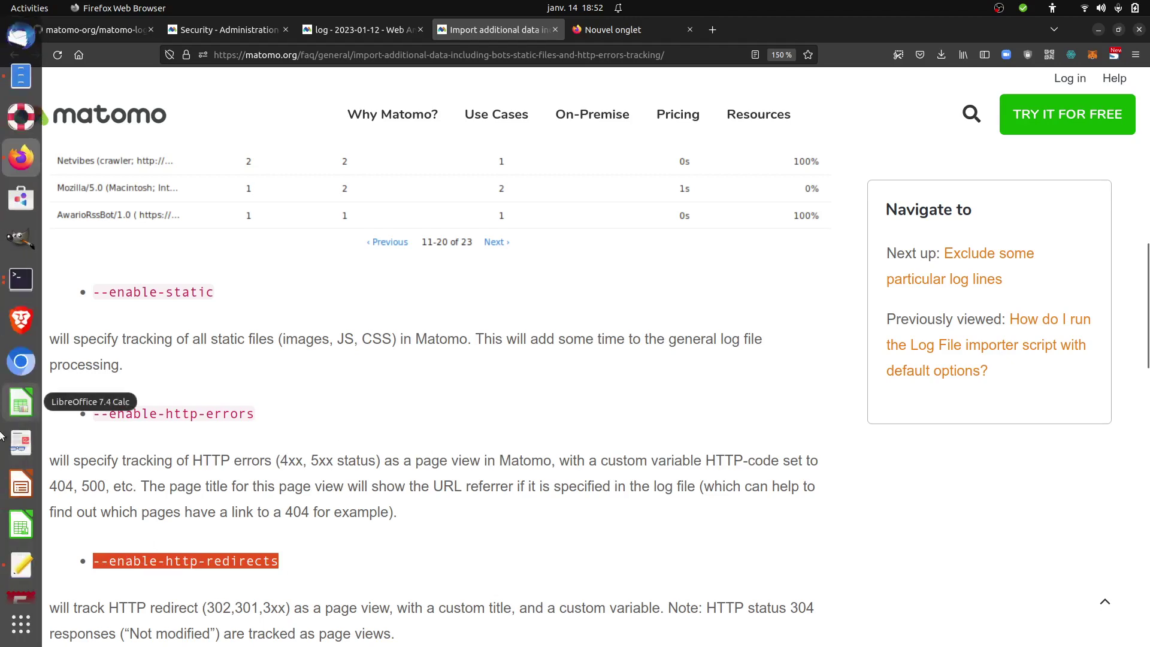
pyautogui.click(21, 279)
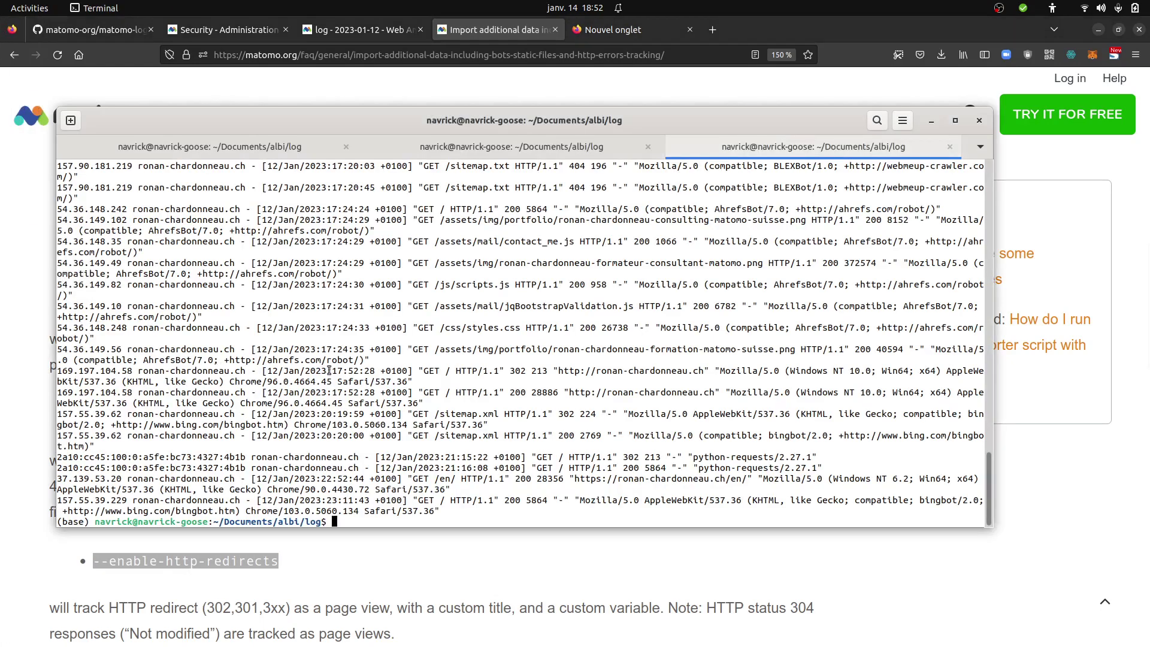
pyautogui.write('python --version')
pyautogui.click(284, 154)
pyautogui.press('Up')
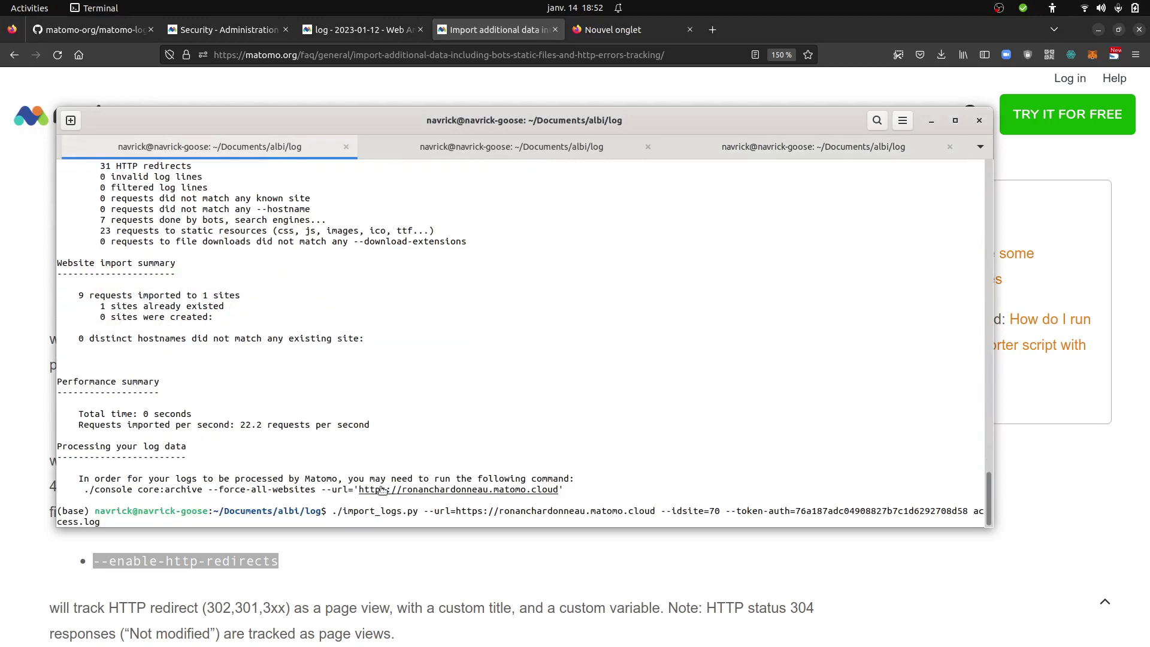
pyautogui.middleClick(448, 498)
pyautogui.press('Return')
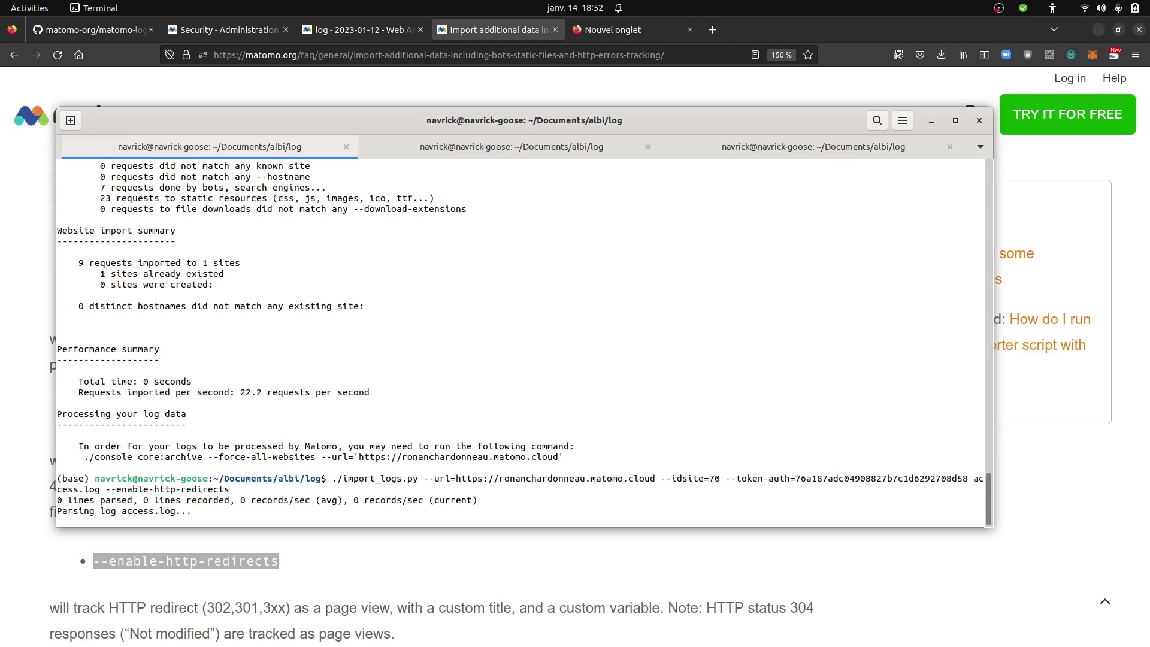
pyautogui.scroll(3, 237, 438)
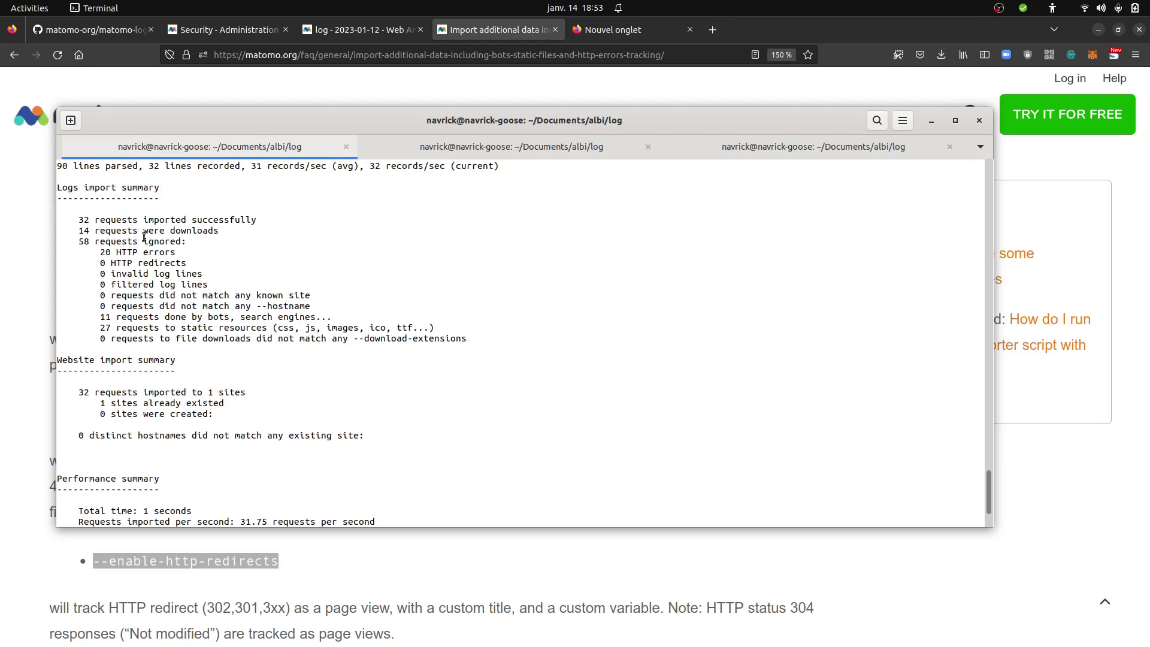
# - Reload the 2023-01-12 Visits Log and scroll through the new 302/URL redirect actions
pyautogui.click(347, 29)
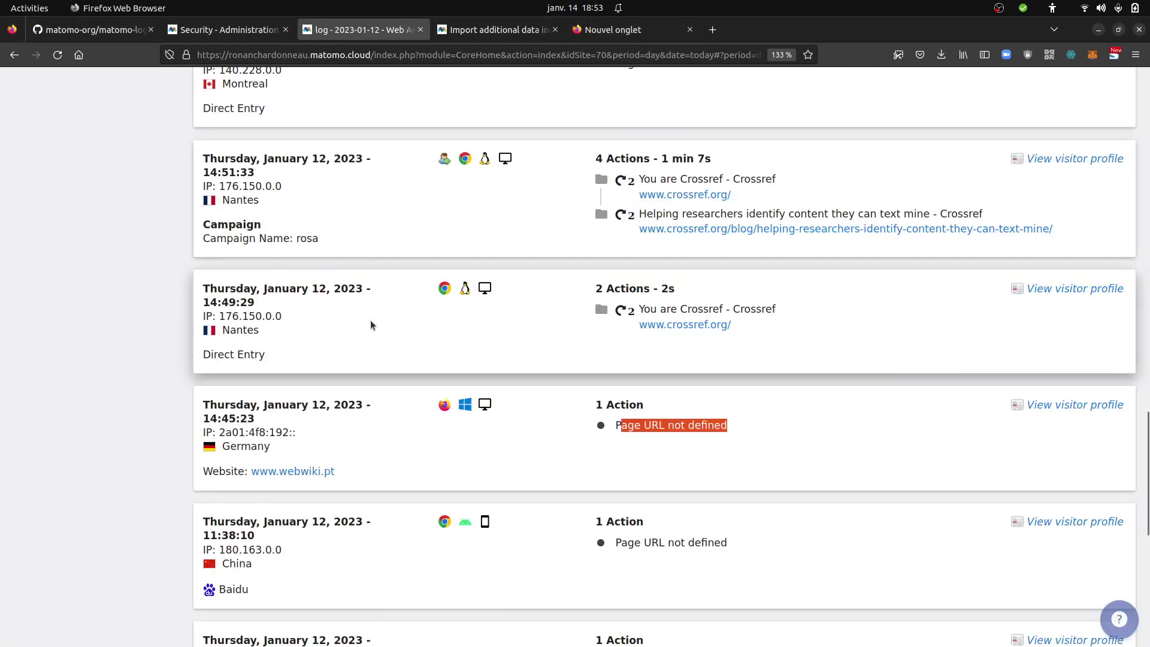
pyautogui.press('F5')
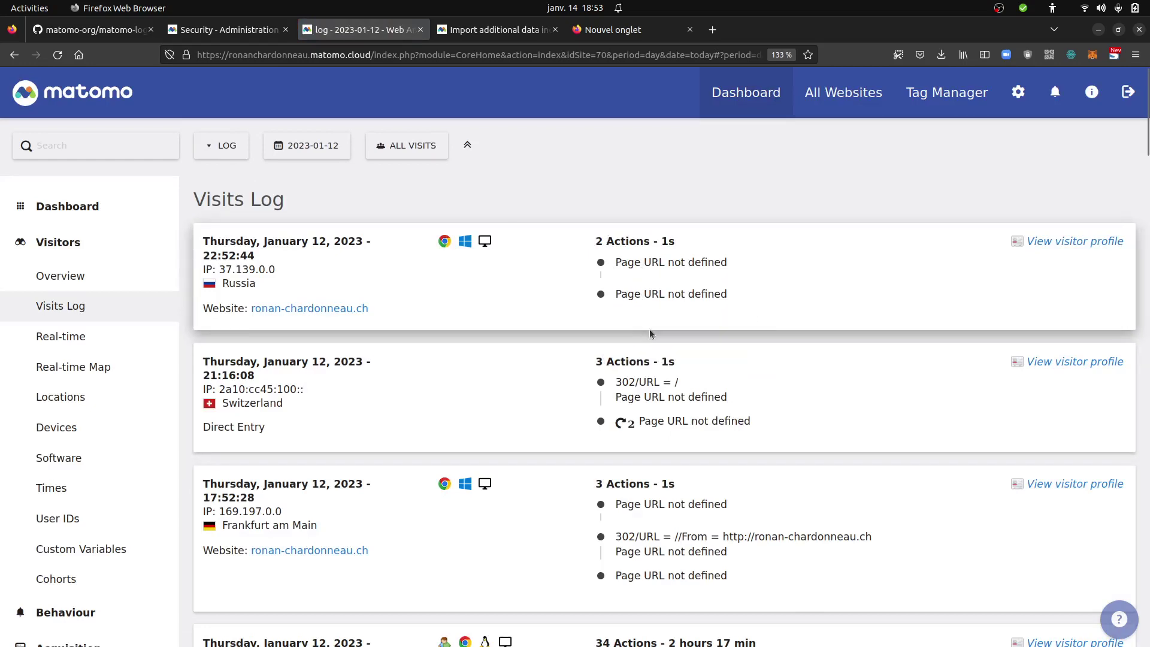
pyautogui.scroll(-3, 649, 334)
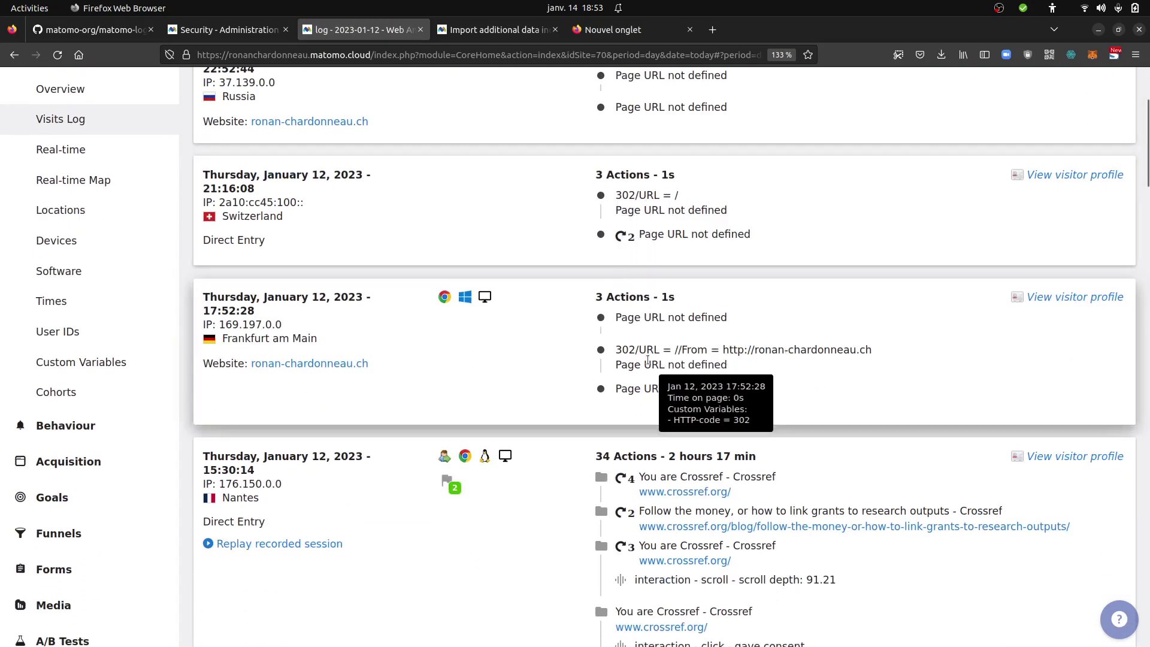
pyautogui.scroll(-20, 648, 360)
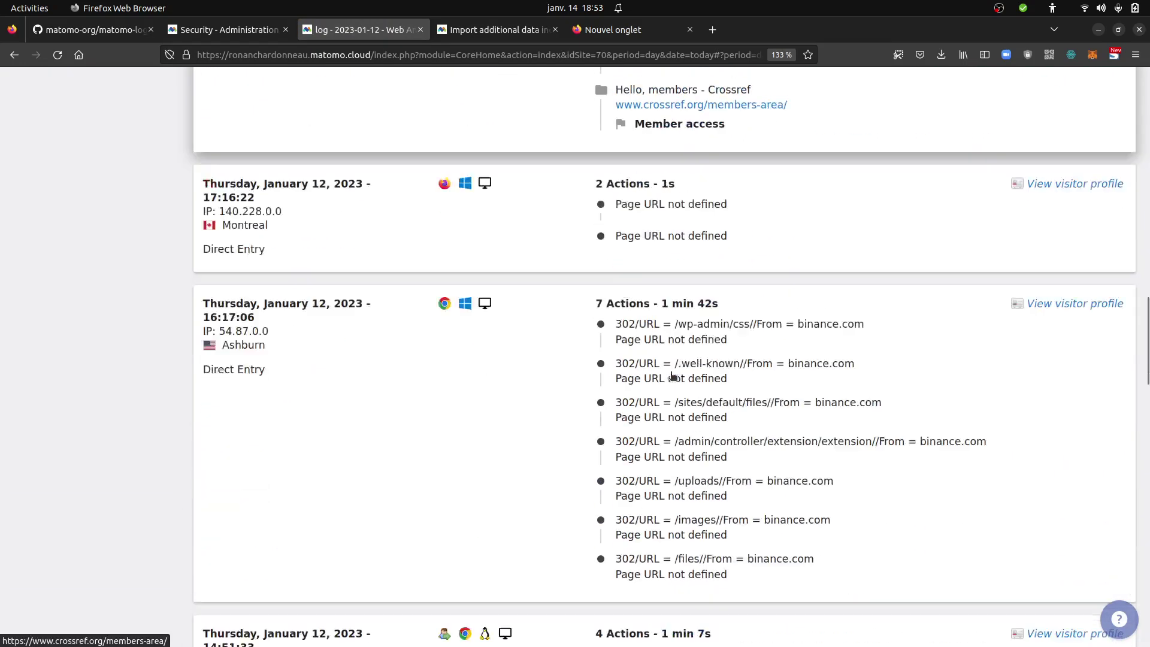
pyautogui.scroll(-4, 672, 376)
pyautogui.scroll(3, 671, 372)
pyautogui.scroll(-8, 672, 372)
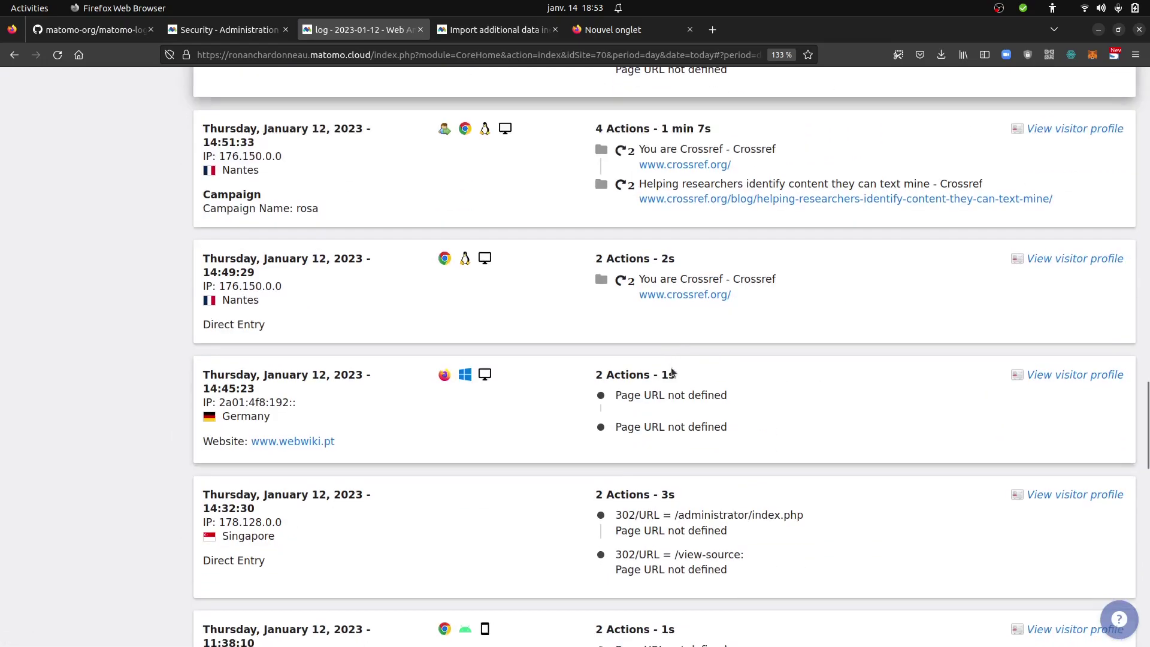
pyautogui.scroll(-10, 672, 372)
pyautogui.scroll(8, 665, 374)
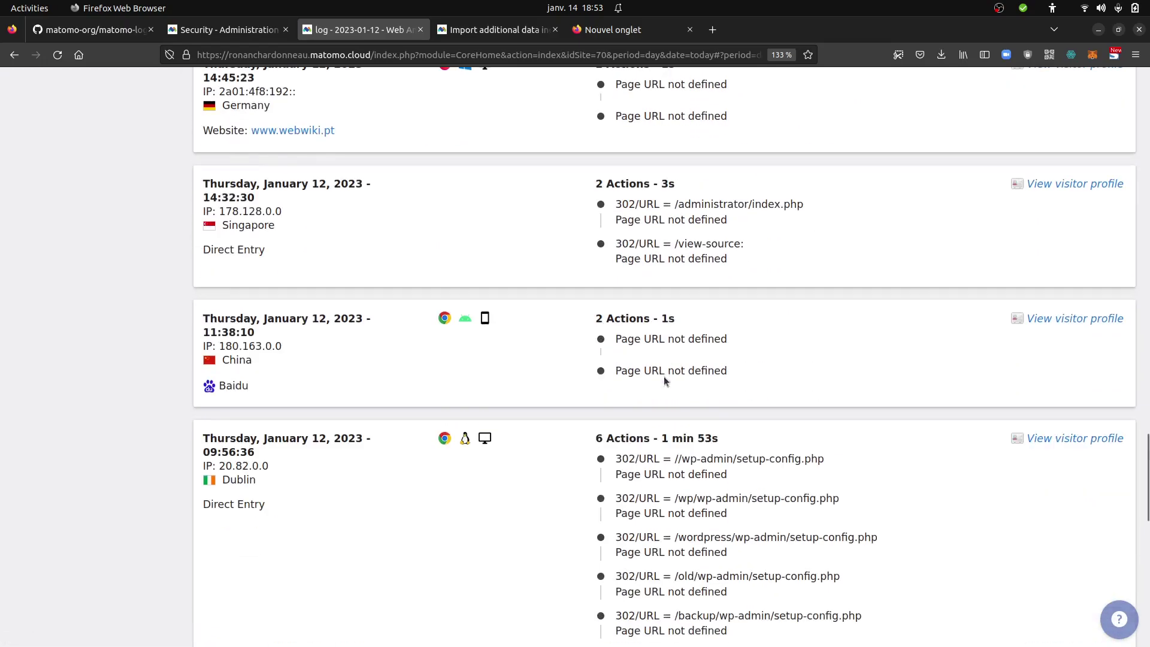
pyautogui.scroll(20, 664, 376)
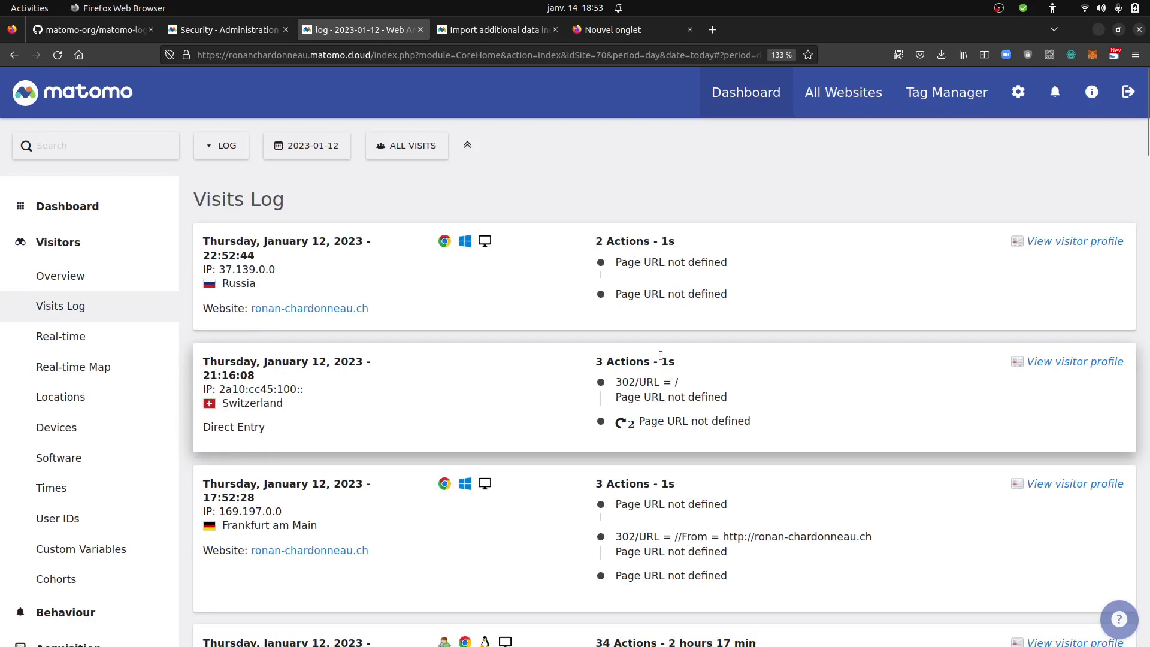